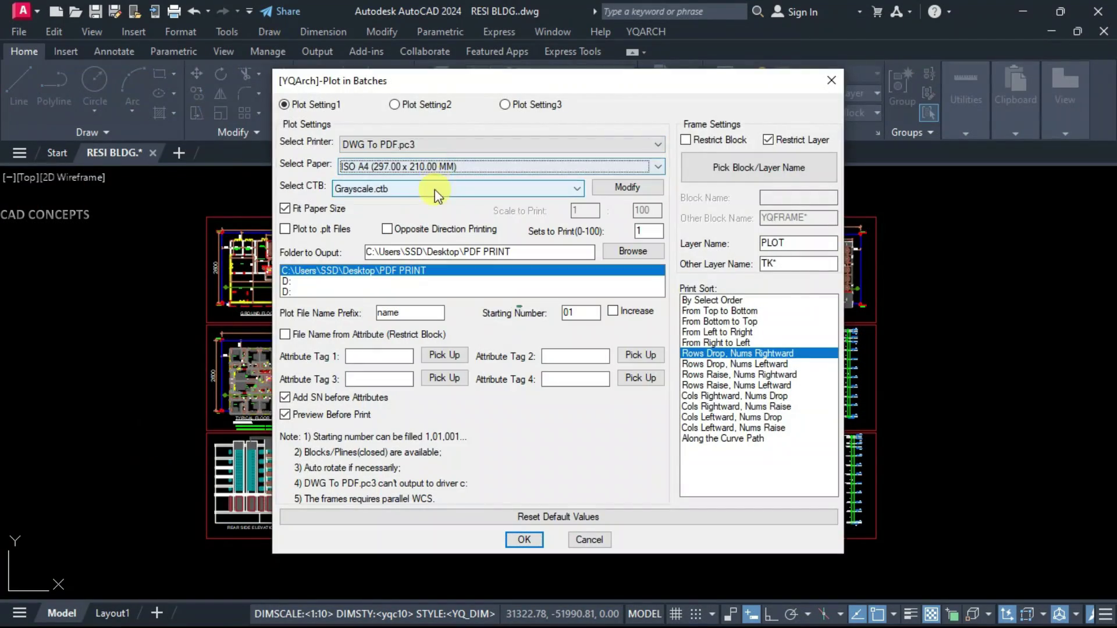
- Pick the frame layer PLOT from a sheet border in the drawing and accept the batch plot settings
click(723, 173)
click(436, 217)
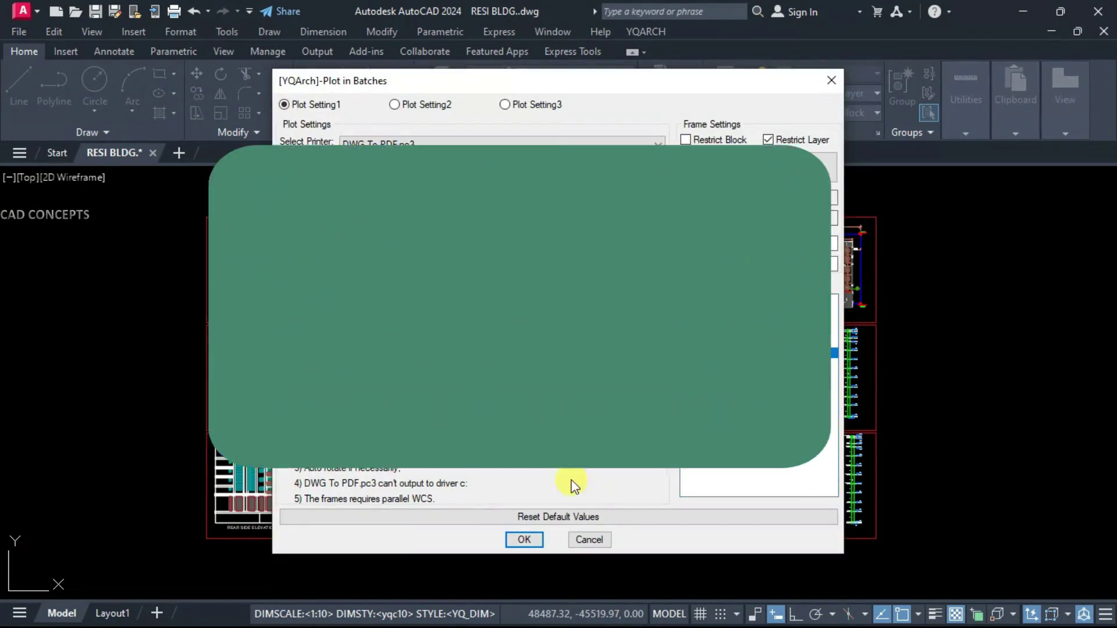
click(524, 539)
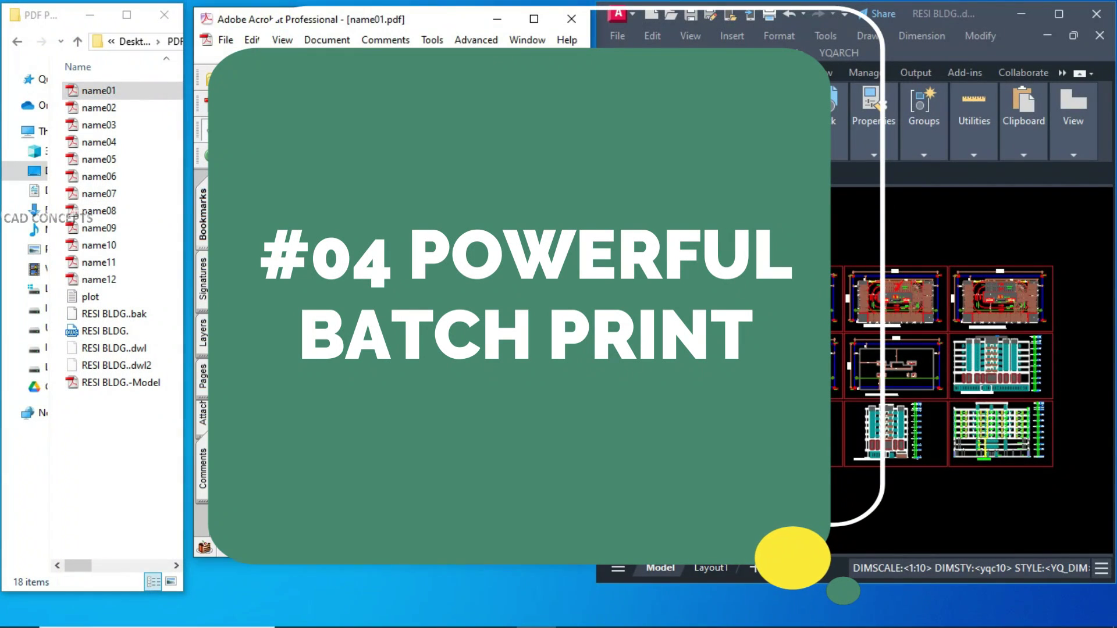
- Open the plotted PDF files in turn from name02 onward to review the sheets, and close the PDF viewer
double_click(105, 109)
double_click(106, 129)
double_click(108, 146)
double_click(109, 163)
double_click(106, 179)
double_click(104, 195)
double_click(105, 211)
double_click(105, 263)
double_click(103, 245)
ctrl+scroll(471, 360, up, 5)
click(572, 18)
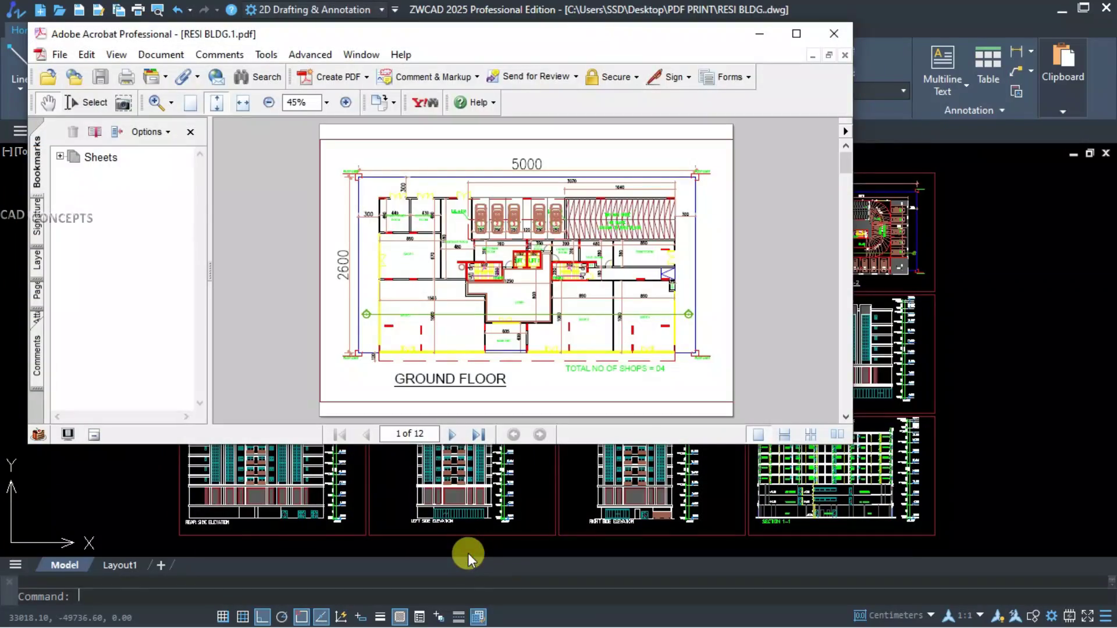
- Page through the multipage RESI BLDG.1 PDF sheet by sheet and close it
click(450, 434)
click(450, 434)
click(450, 434)
click(450, 433)
double_click(450, 434)
double_click(450, 434)
click(450, 434)
click(451, 434)
click(450, 433)
click(834, 33)
- Delete the plot text file and the RESI BLDG.1 PDF from the PDF PRINT folder
click(1060, 9)
click(136, 262)
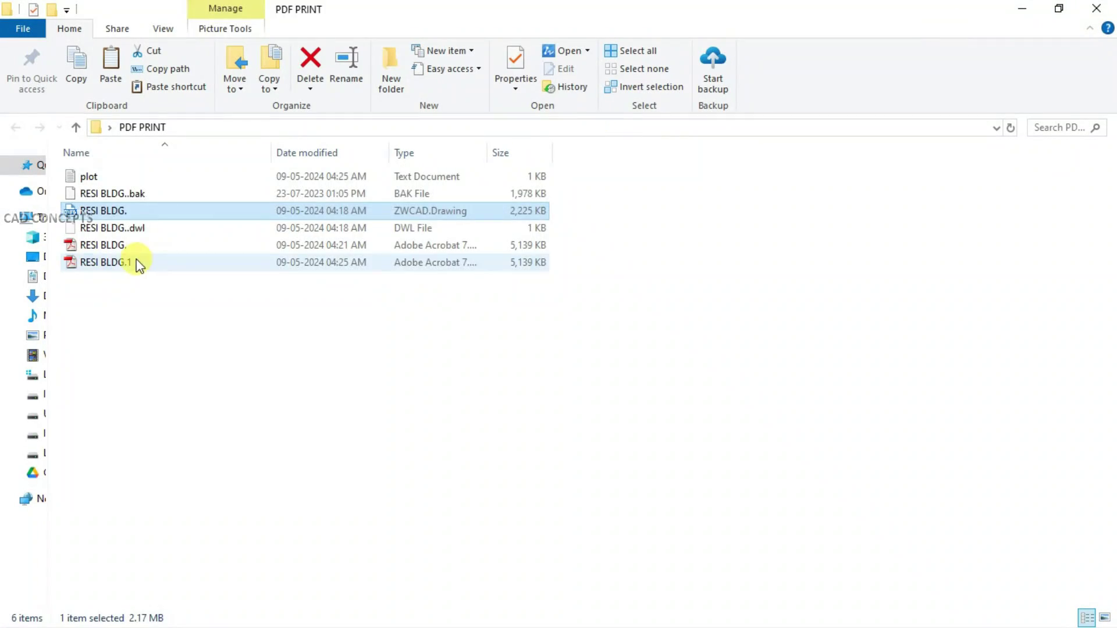
ctrl+click(89, 176)
key(Delete)
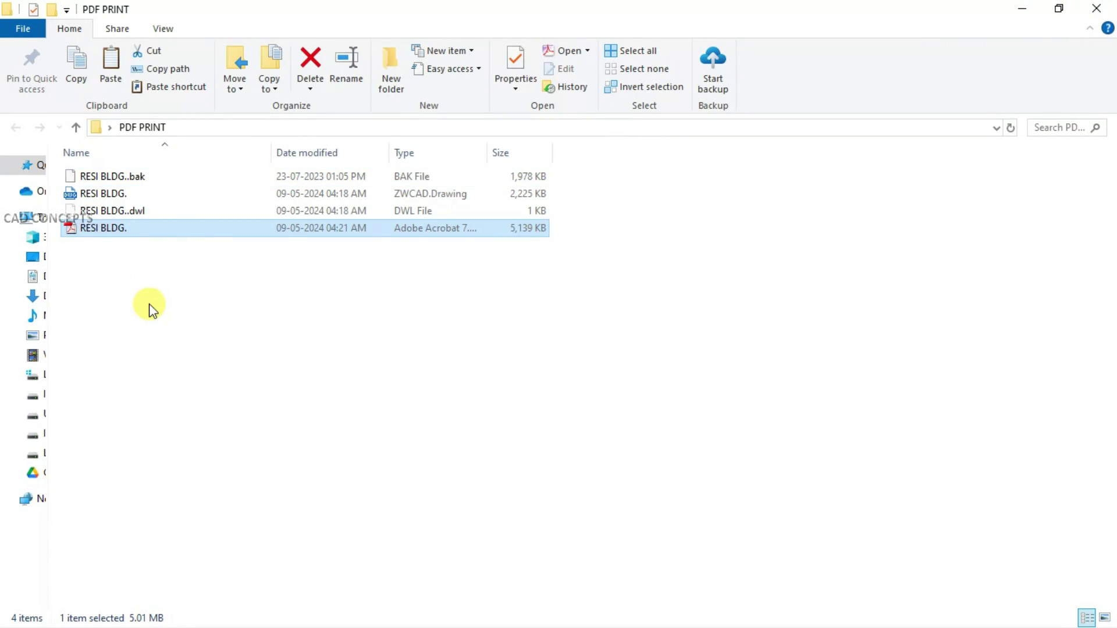
- Bring back the ZWCAD drawing window and narrow it so that it sits beside the PDF PRINT folder
click(448, 625)
drag(488, 14, 926, 28)
drag(729, 264, 234, 603)
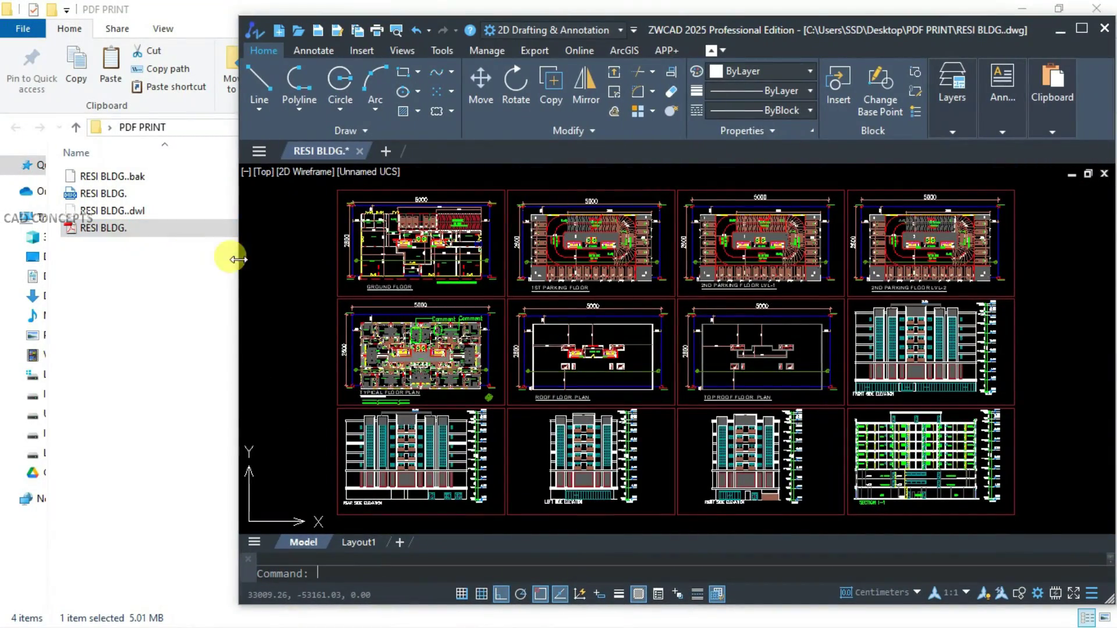
drag(239, 257, 569, 248)
drag(236, 178, 696, 190)
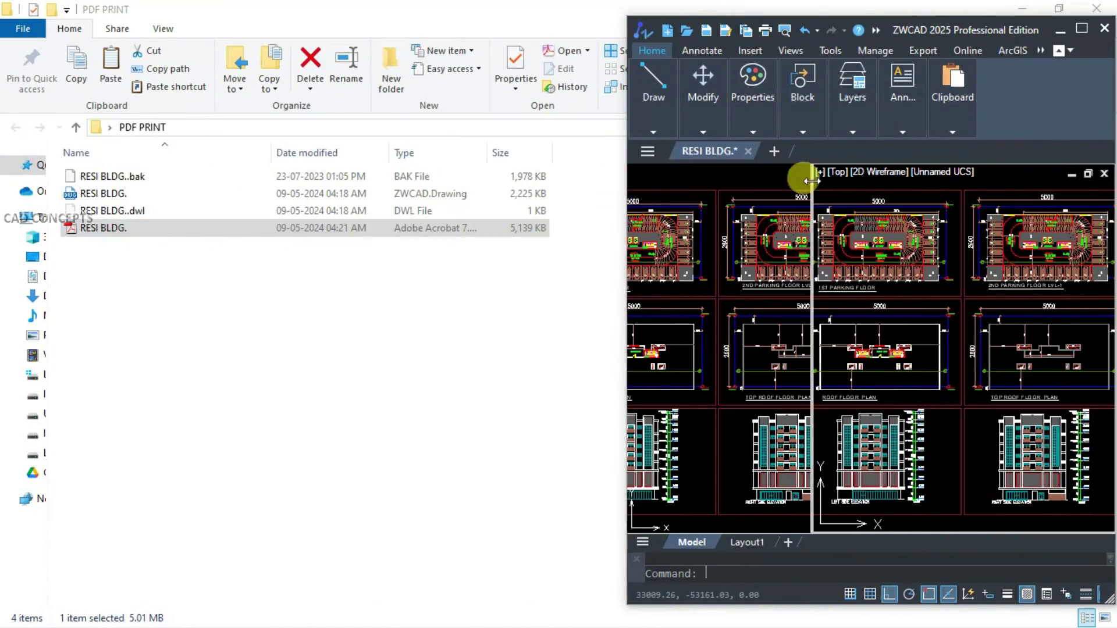
- Open the RESI BLDG. PDF and resize its window to fit beside the ZWCAD drawing
double_click(120, 225)
click(428, 623)
click(546, 348)
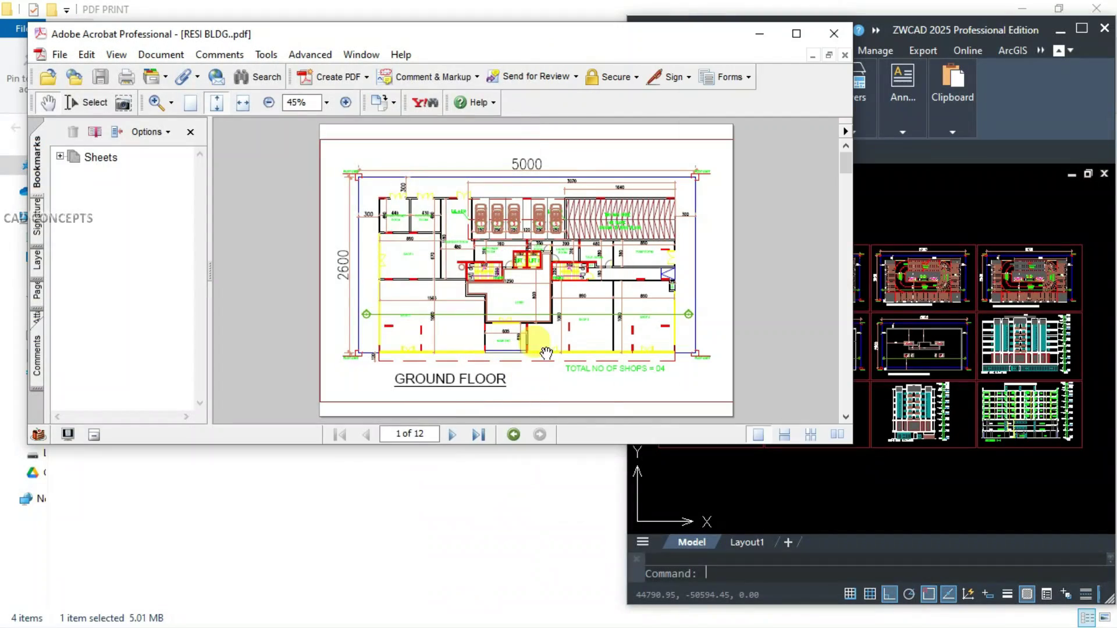
drag(850, 443, 601, 594)
- Show the PDF's page thumbnails across the full window width and adjust the window to compare them with the drawing
click(37, 335)
drag(208, 343, 598, 343)
right_click(496, 366)
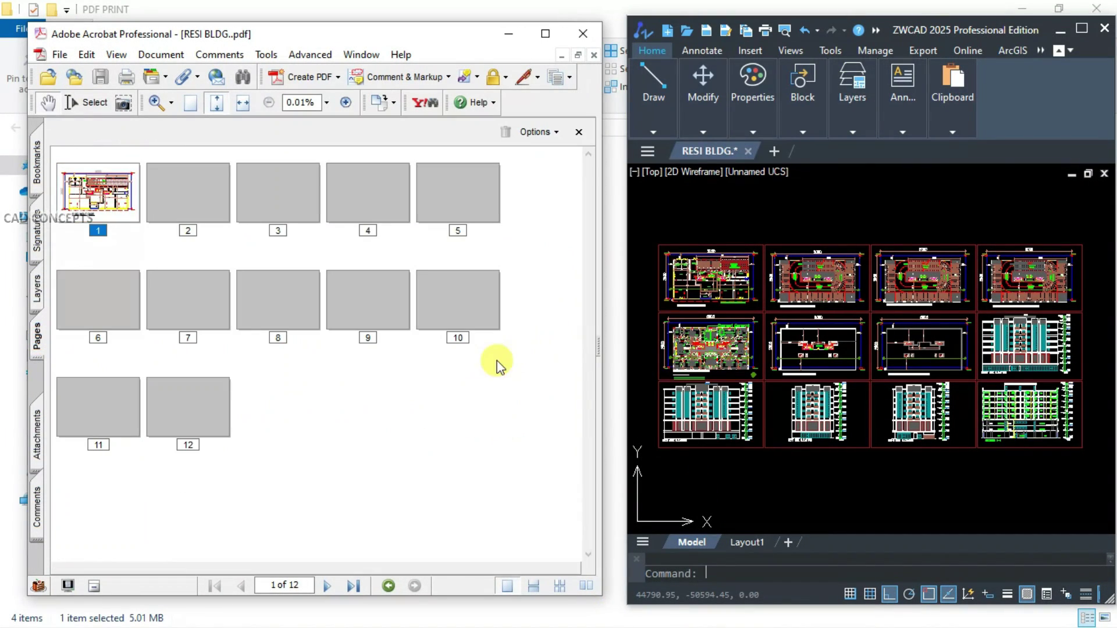
click(526, 430)
drag(588, 304, 588, 319)
drag(453, 34, 470, 29)
drag(44, 588, 30, 603)
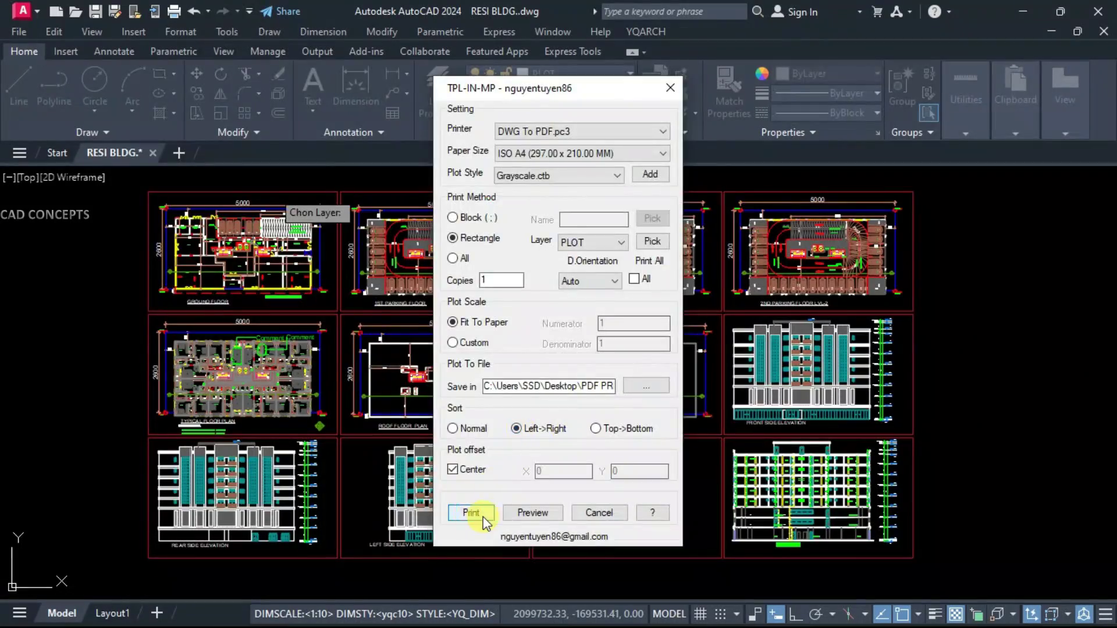
- Print the PLOT layer rectangles with DWG To PDF.pc3, ISO A4 (297.00 x 210.00 MM) and Grayscale.ctb, sorted left to right
click(481, 518)
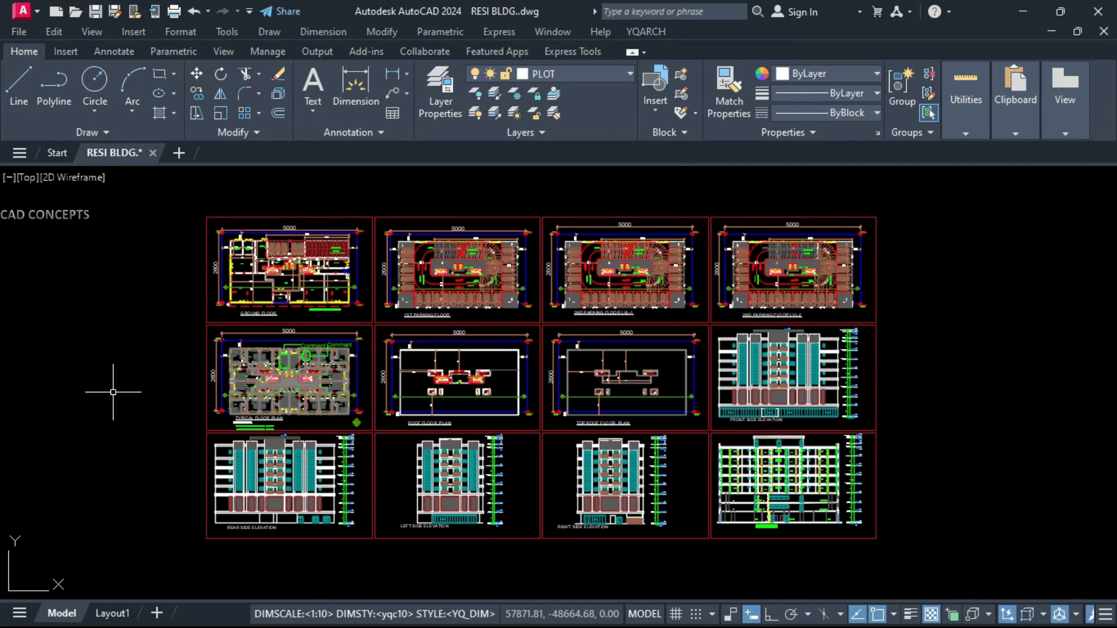
- Start the BPT batch plot command and keep DWG To PDF.pc3 as printer and ISO A4 (297.00 x 210.00 MM) as paper
text(BPT)
key(Return)
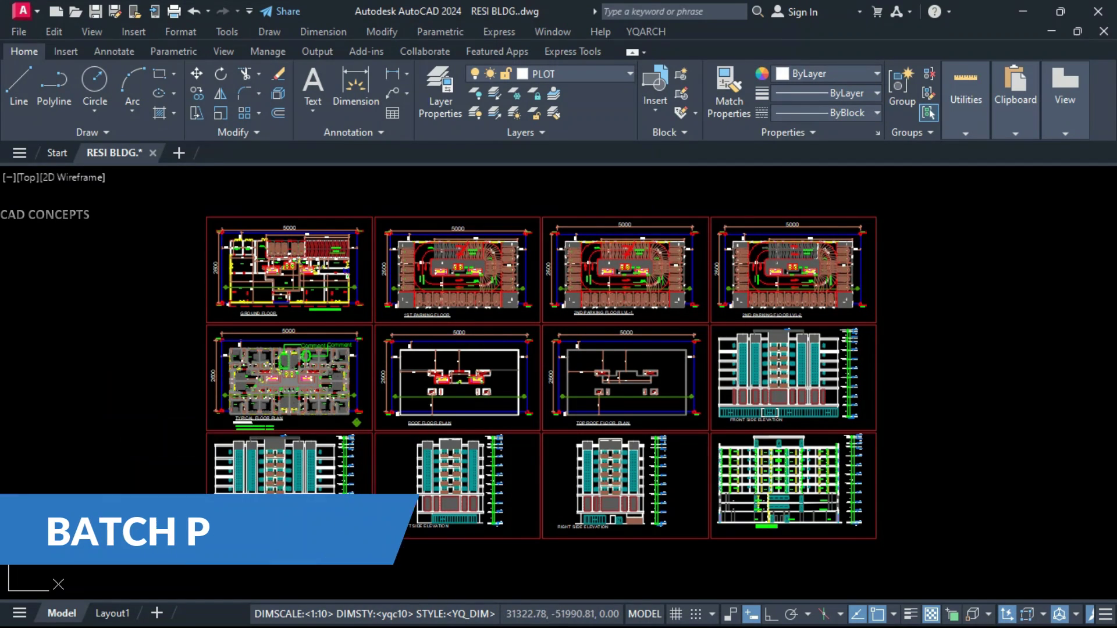
click(434, 149)
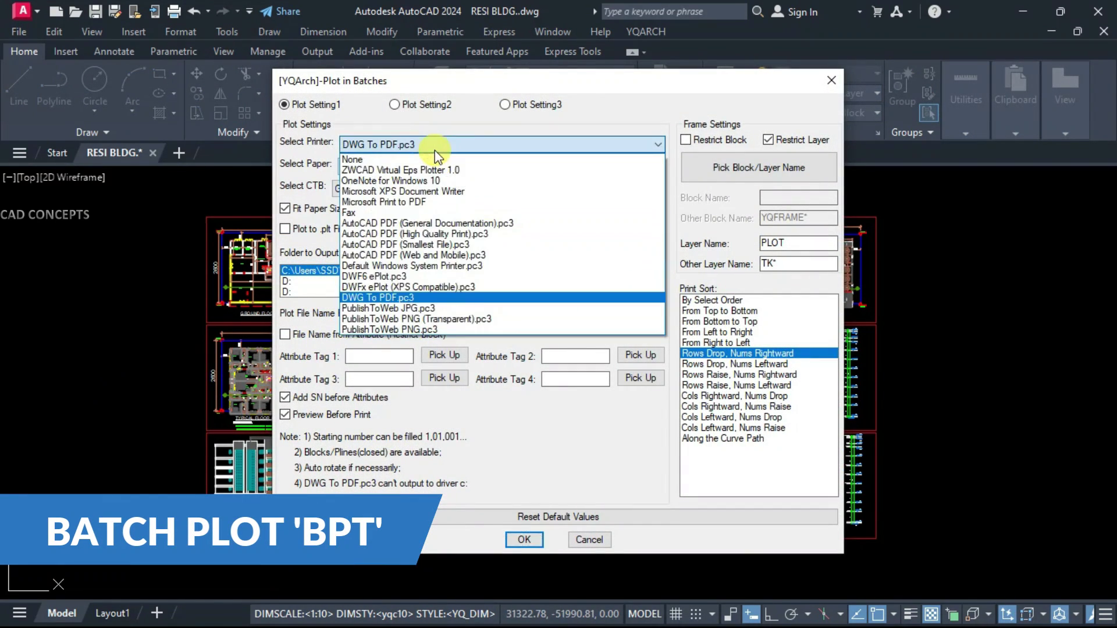
click(434, 149)
click(434, 168)
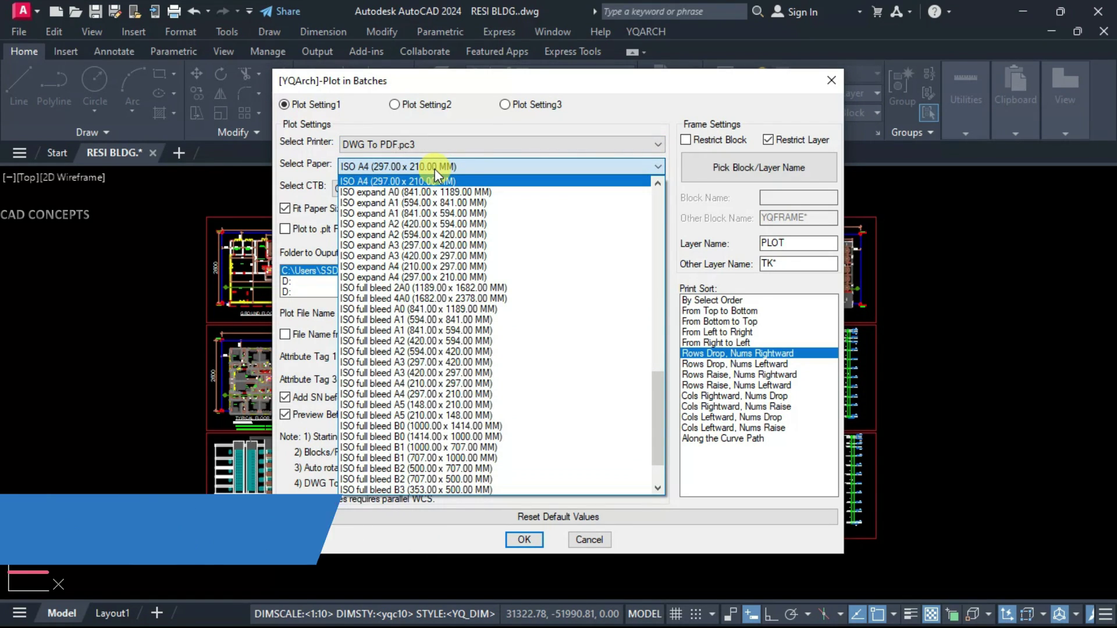
click(434, 169)
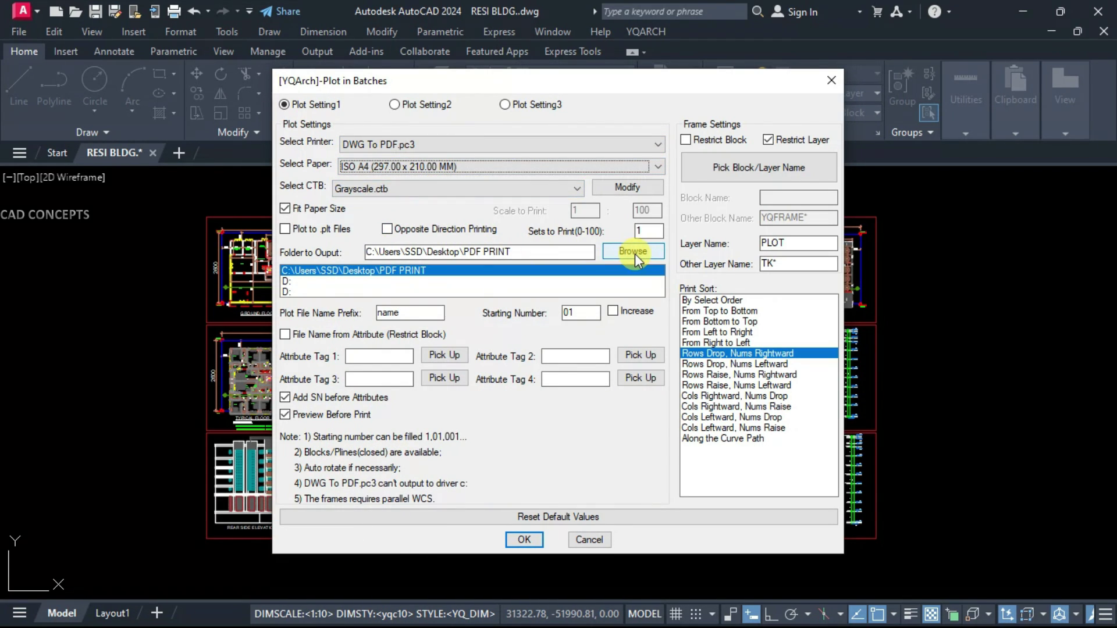
- Take the frame layer PLOT from a sheet border and select all the sheet frames for batch plotting
click(765, 169)
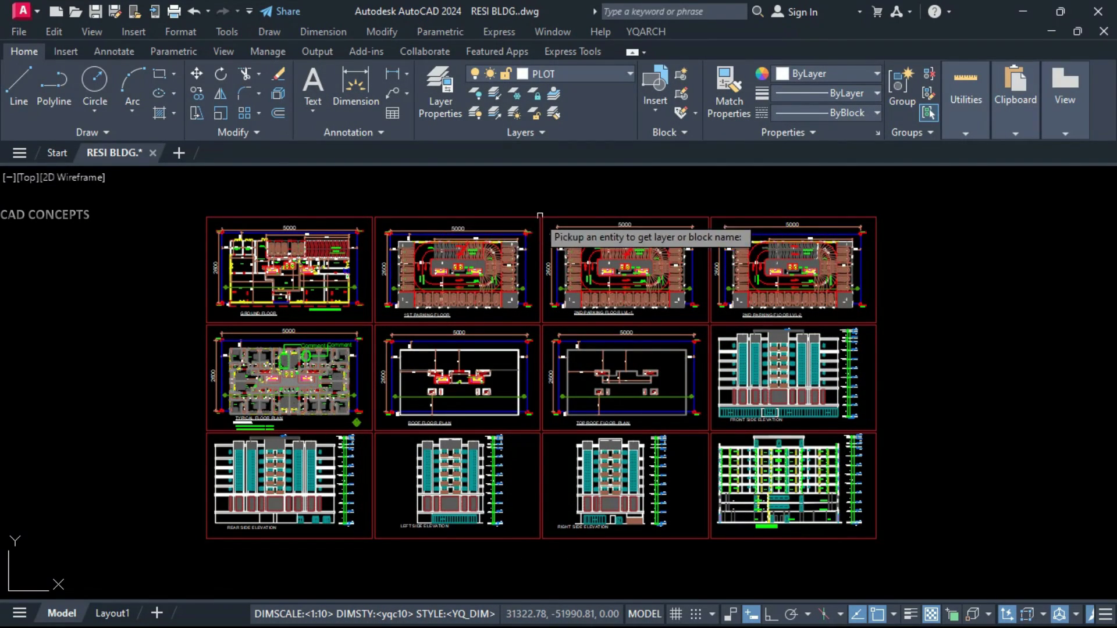
click(579, 218)
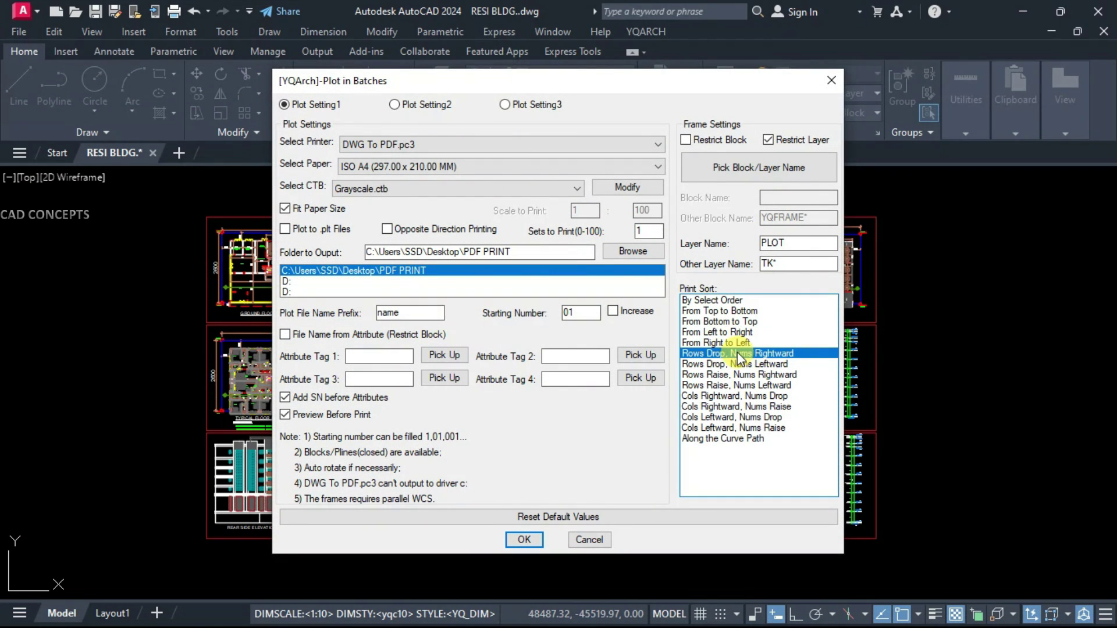
click(522, 539)
key(Return)
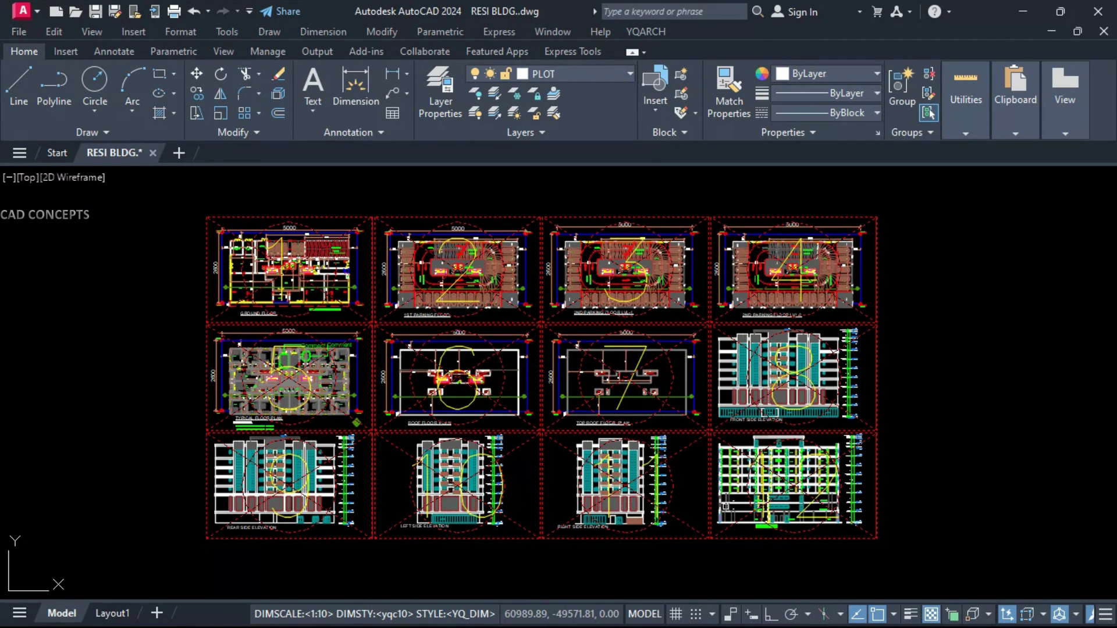
key(Return)
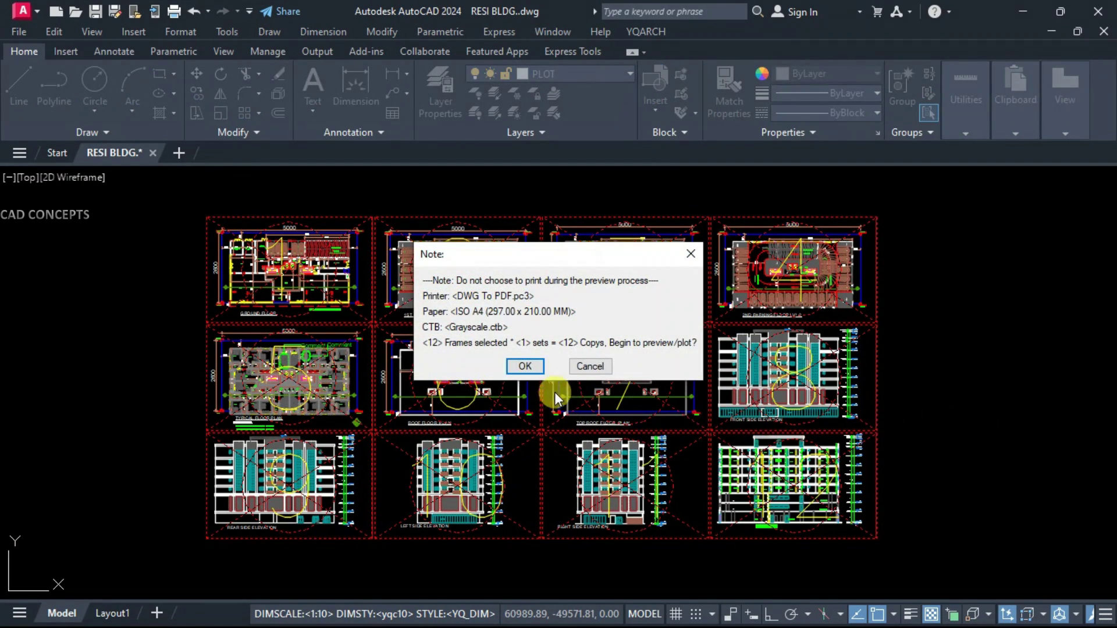
- Preview the ground floor sheet, exit the preview and plot all frames from the beginning
click(515, 367)
right_click(517, 370)
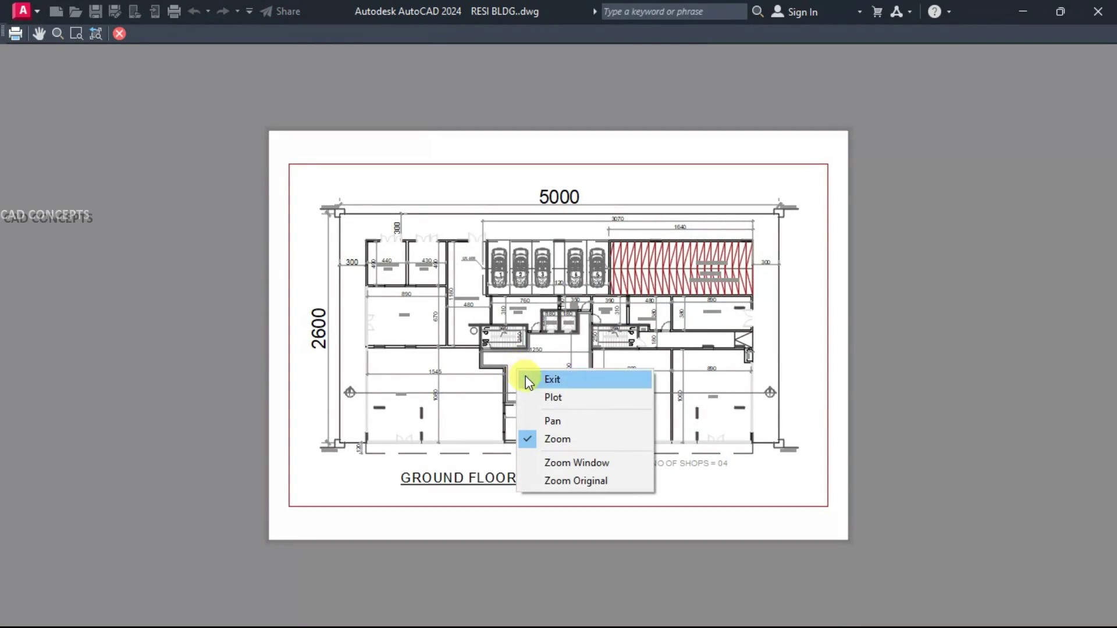
click(526, 378)
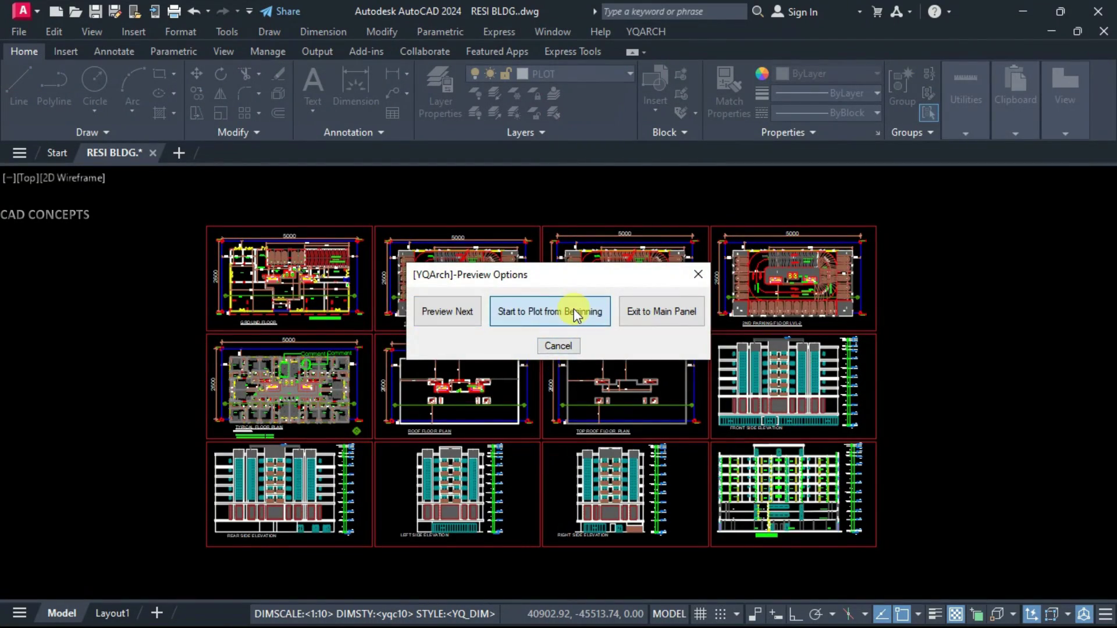
click(573, 310)
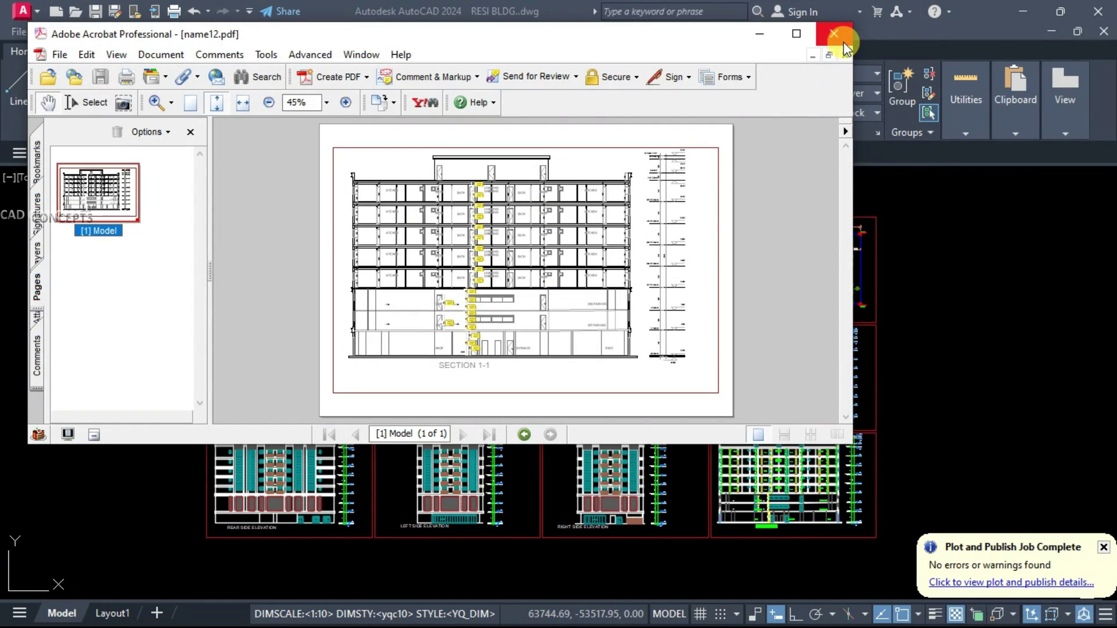
- Close the PDF viewer and select the plotted PDF files in the output folder
click(843, 40)
click(843, 40)
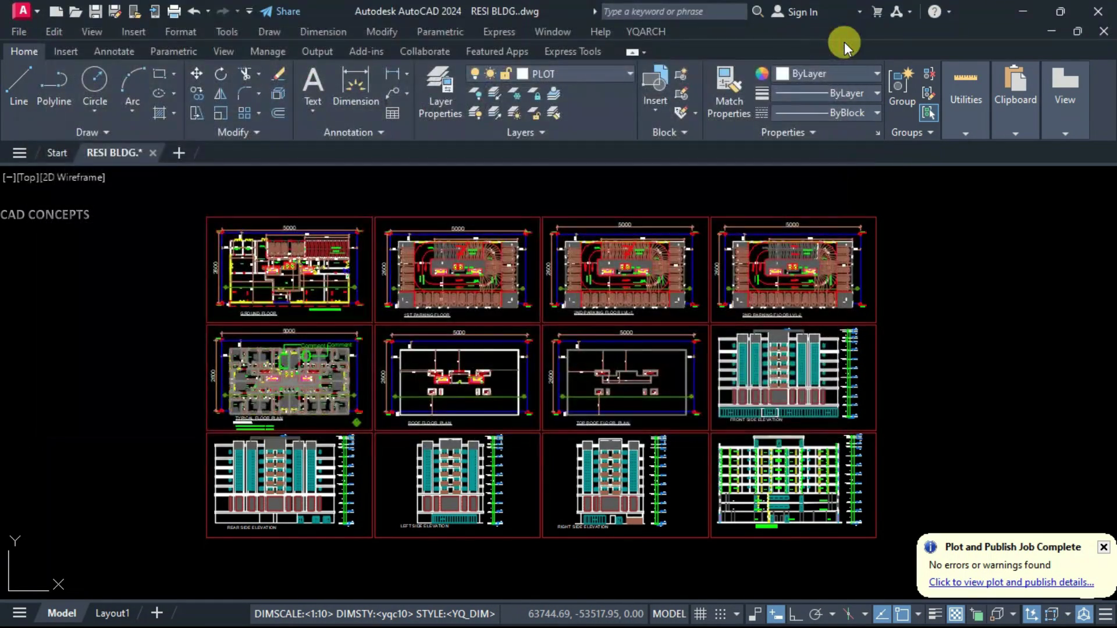
click(1061, 14)
drag(125, 175, 96, 368)
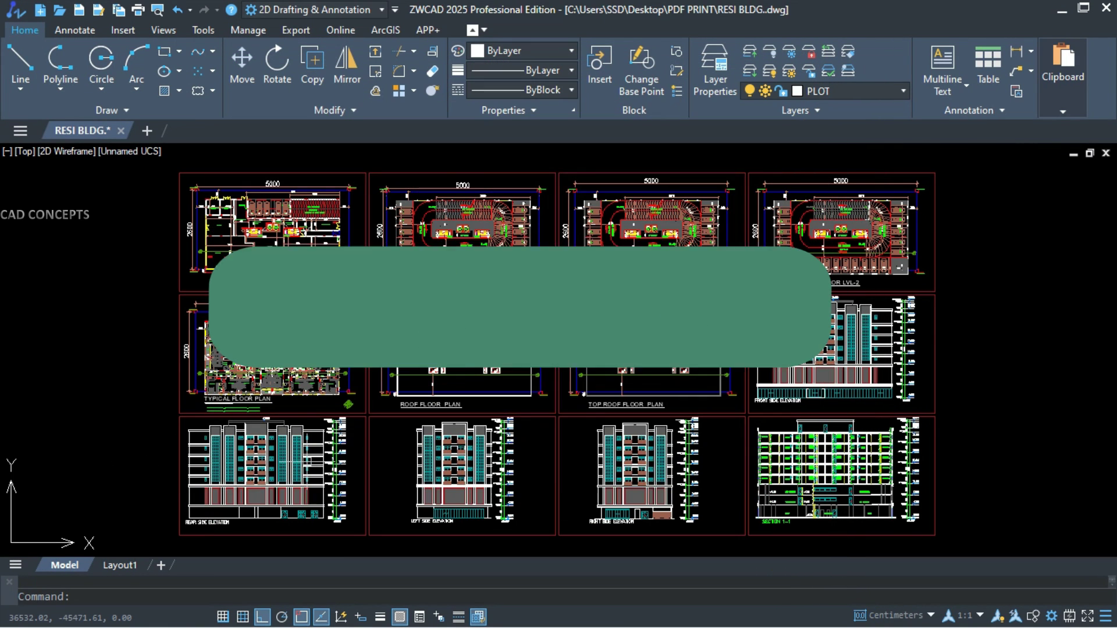
- Start the ZWPLOT smart batch plot and set the frame style to the layer's closed rectangle
text(ZW)
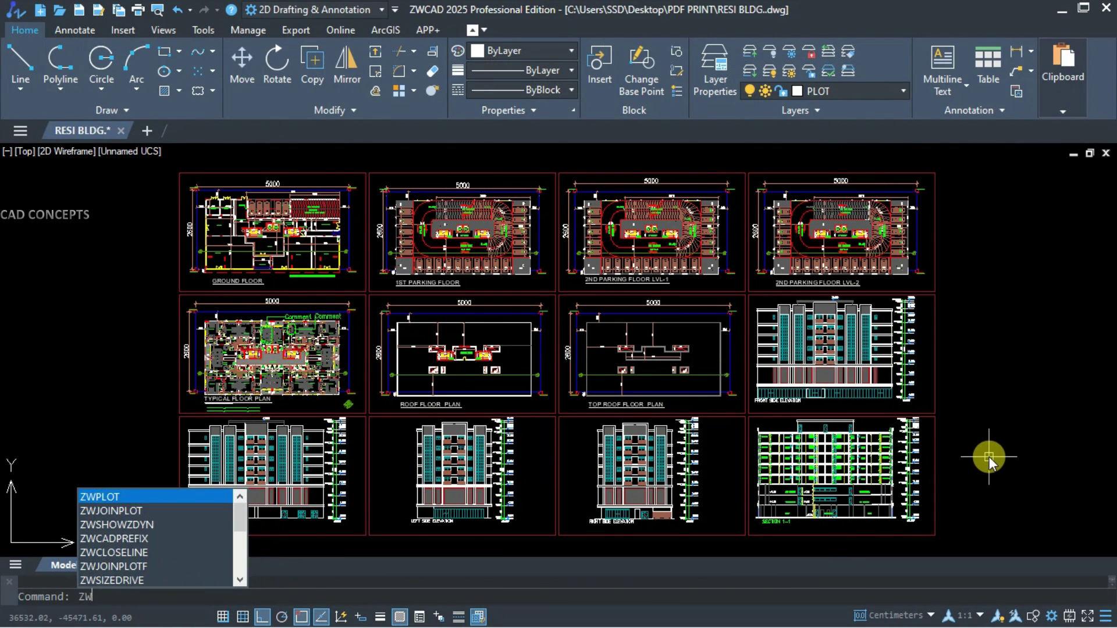
key(Return)
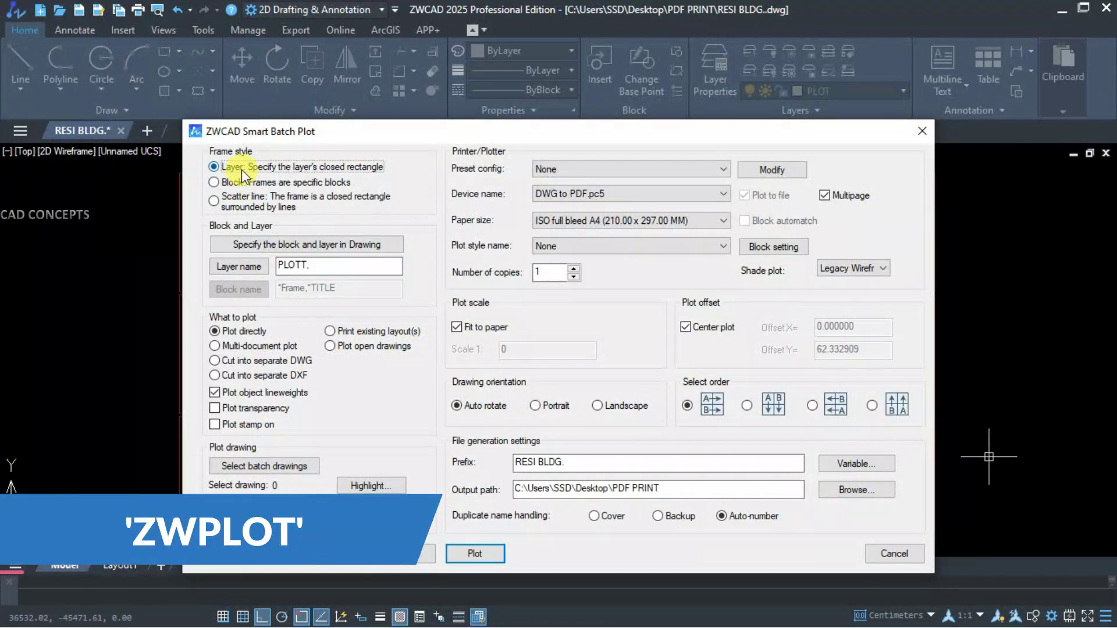
click(242, 169)
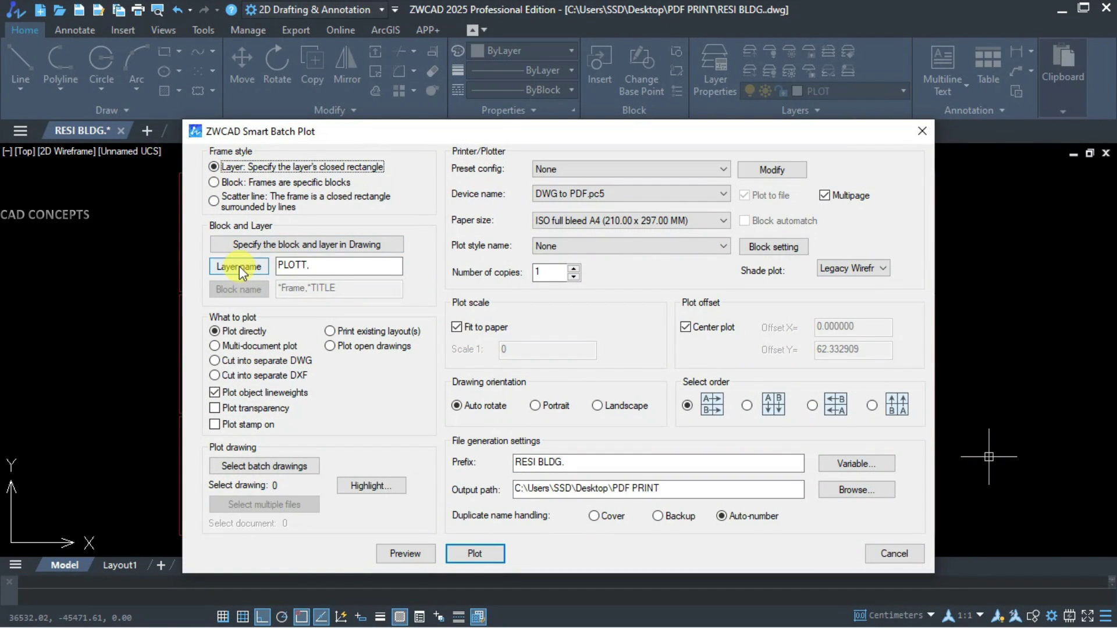
- Specify PLOT as the frame layer from a sheet border in the drawing and choose to plot directly
click(296, 246)
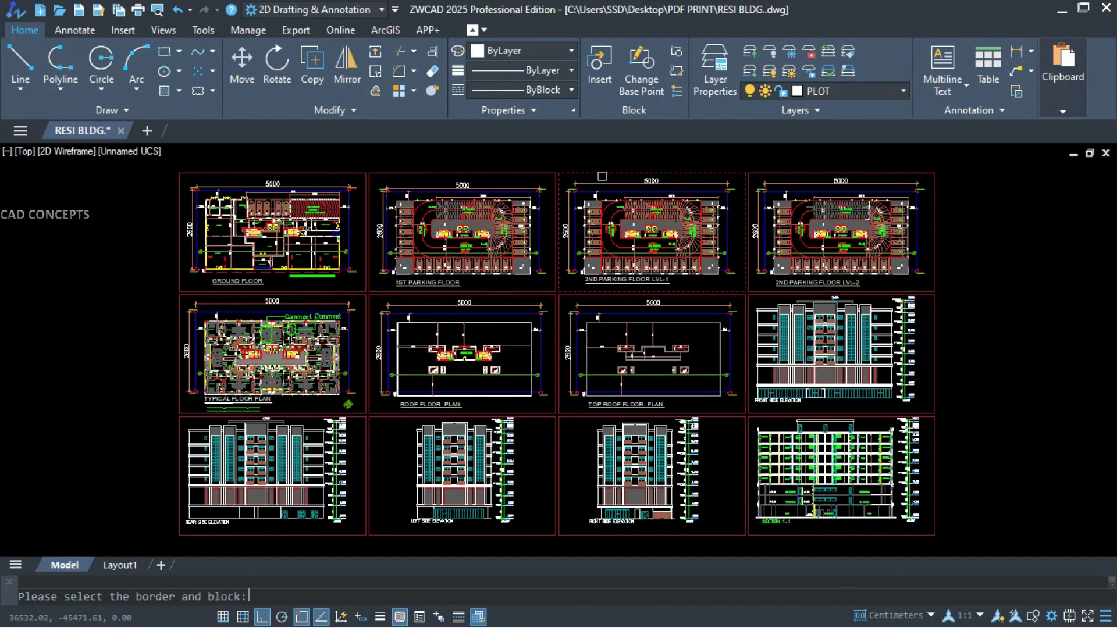
click(272, 173)
click(302, 262)
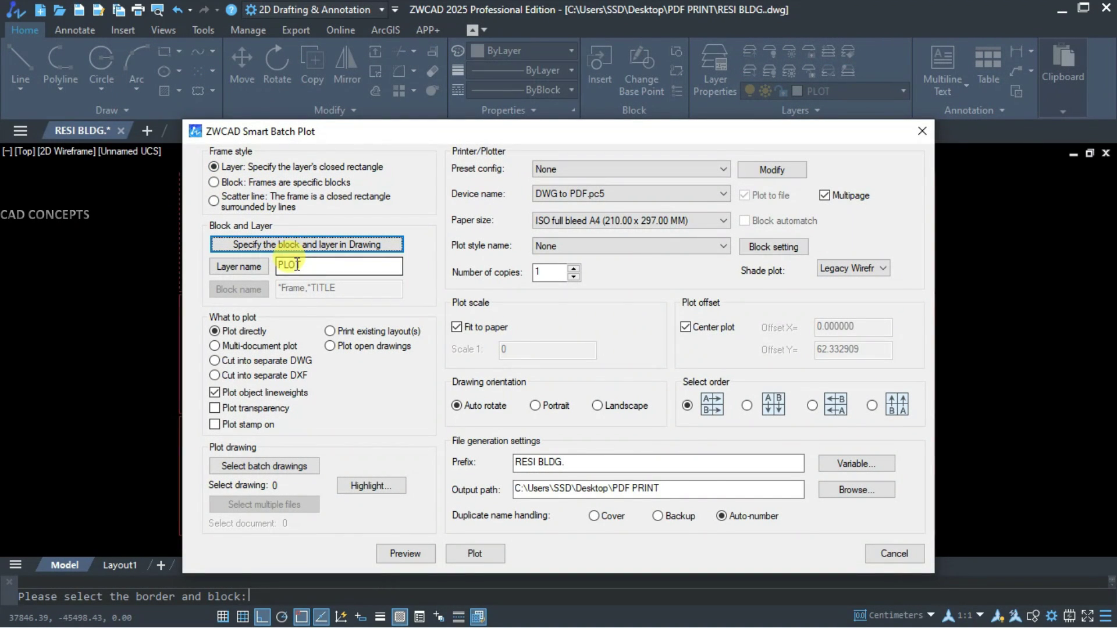
click(216, 334)
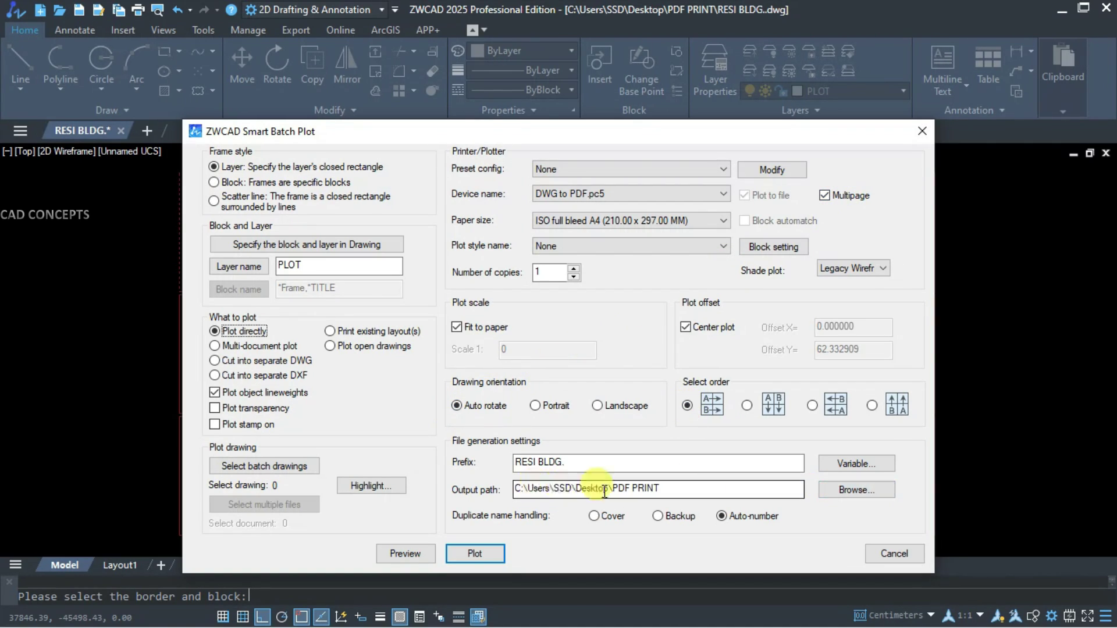
- Select all the sheet frames in the drawing as the batch drawings
click(252, 469)
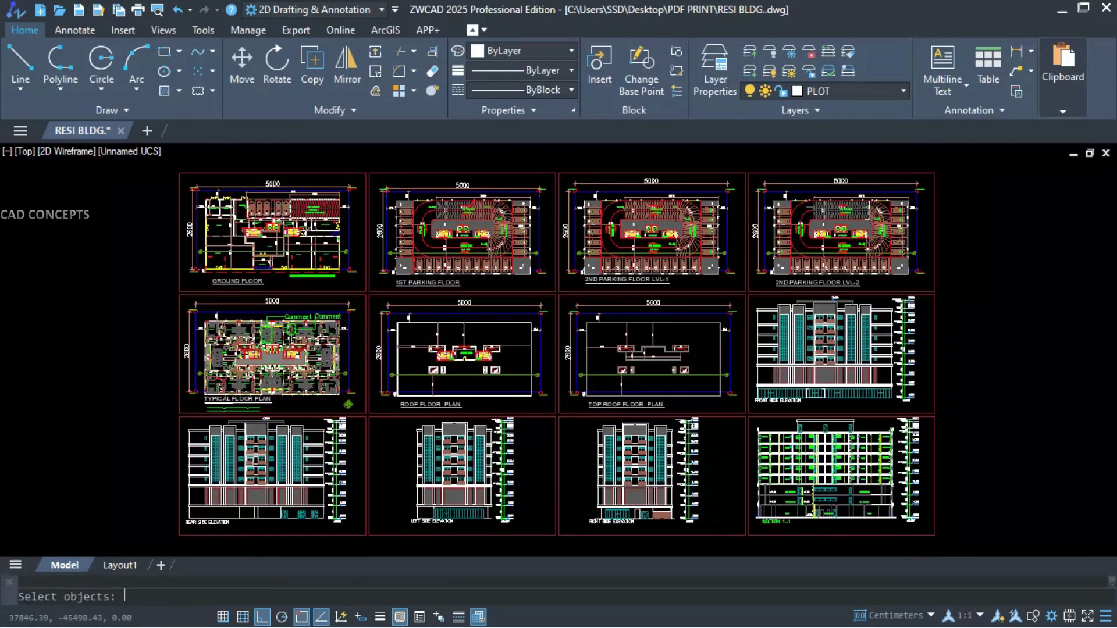
click(166, 158)
click(1000, 549)
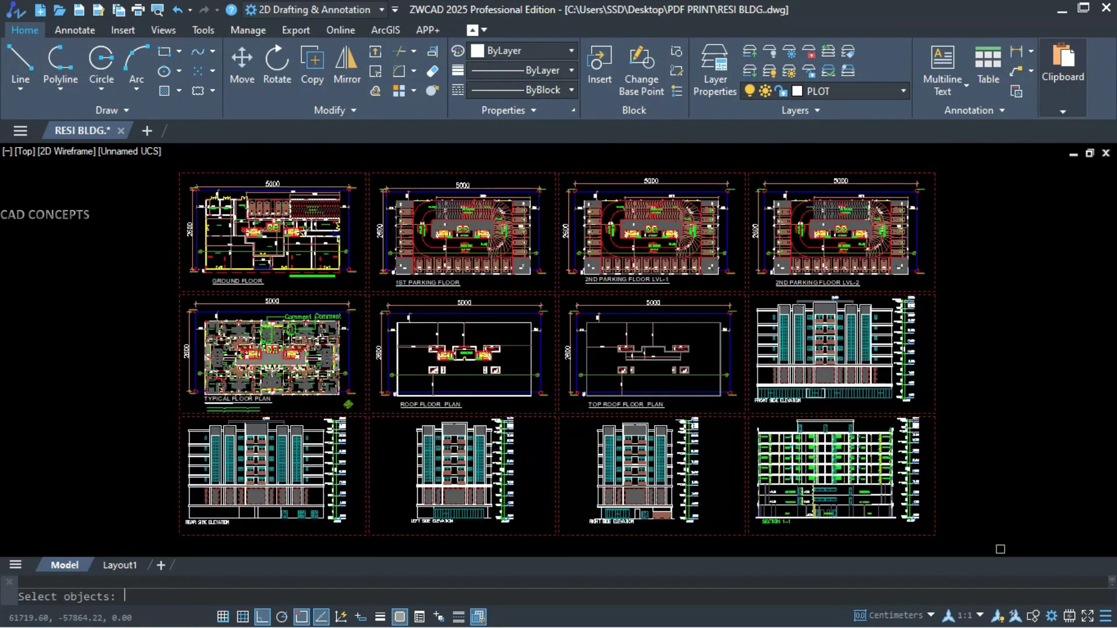
key(Return)
- Highlight the plotting order of the selected frames and plot them to a multipage PDF in the PDF PRINT folder
click(372, 485)
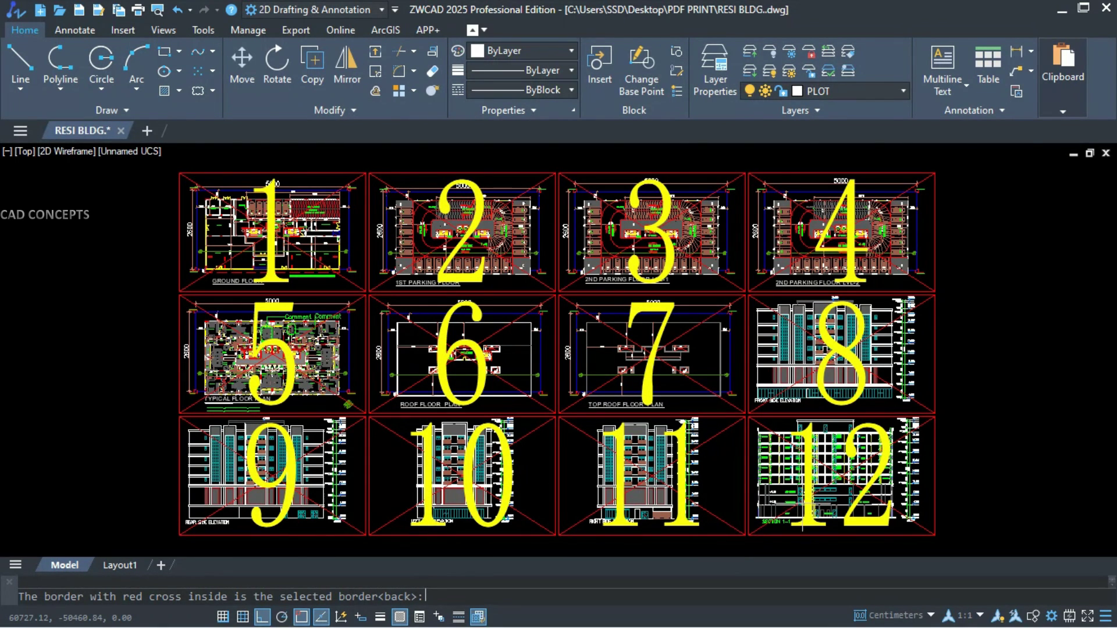
key(Return)
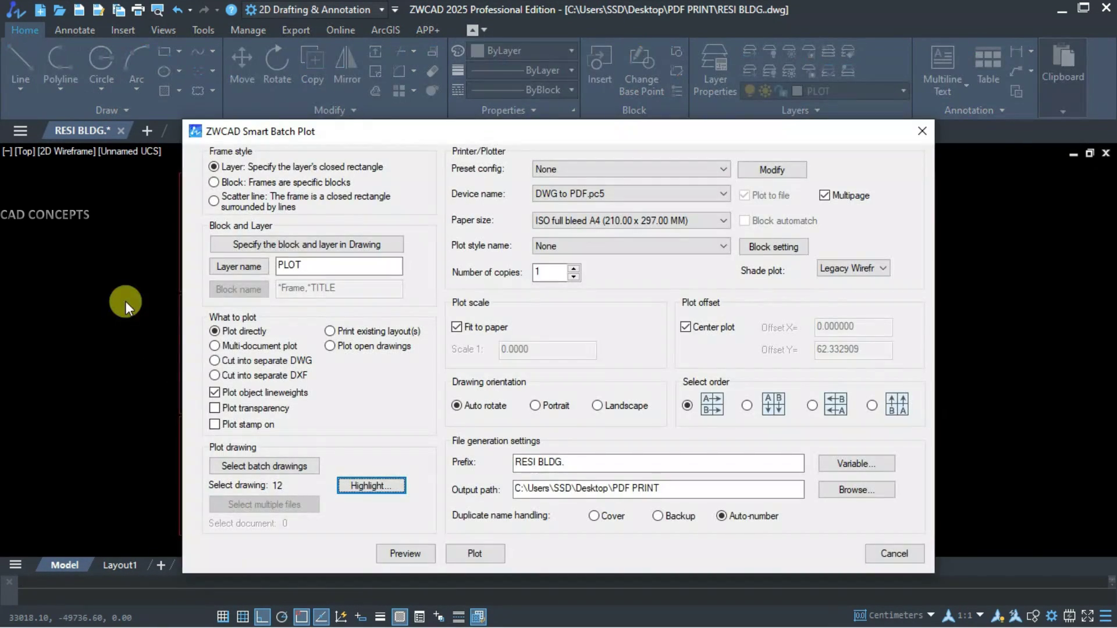
click(468, 549)
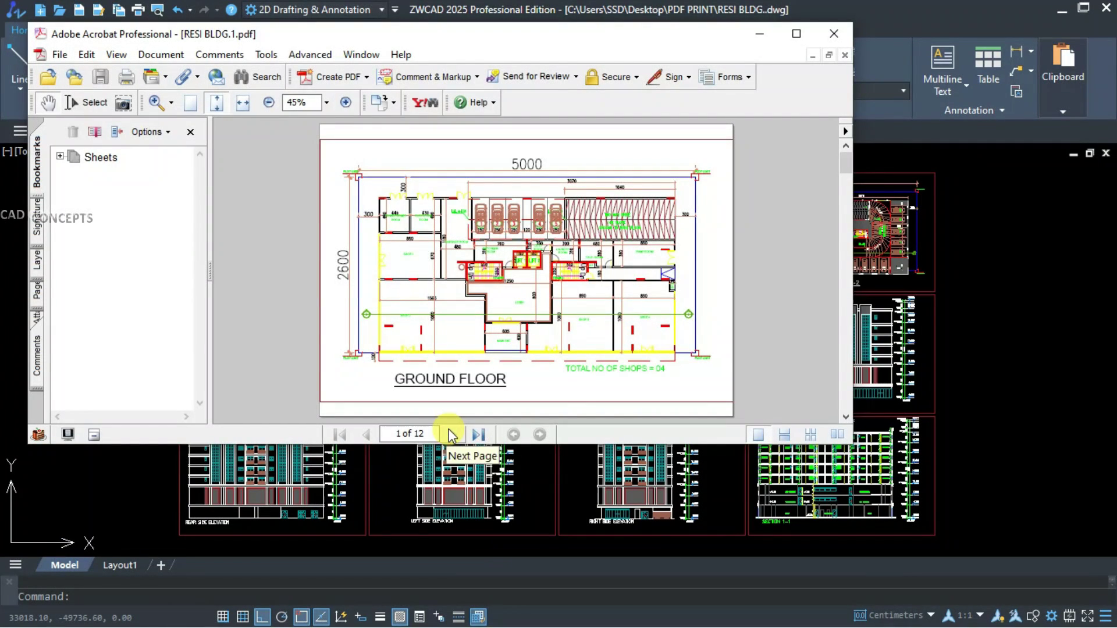
- Page through the plotted RESI BLDG.1.pdf to check the sheets
click(448, 433)
click(448, 433)
click(448, 433)
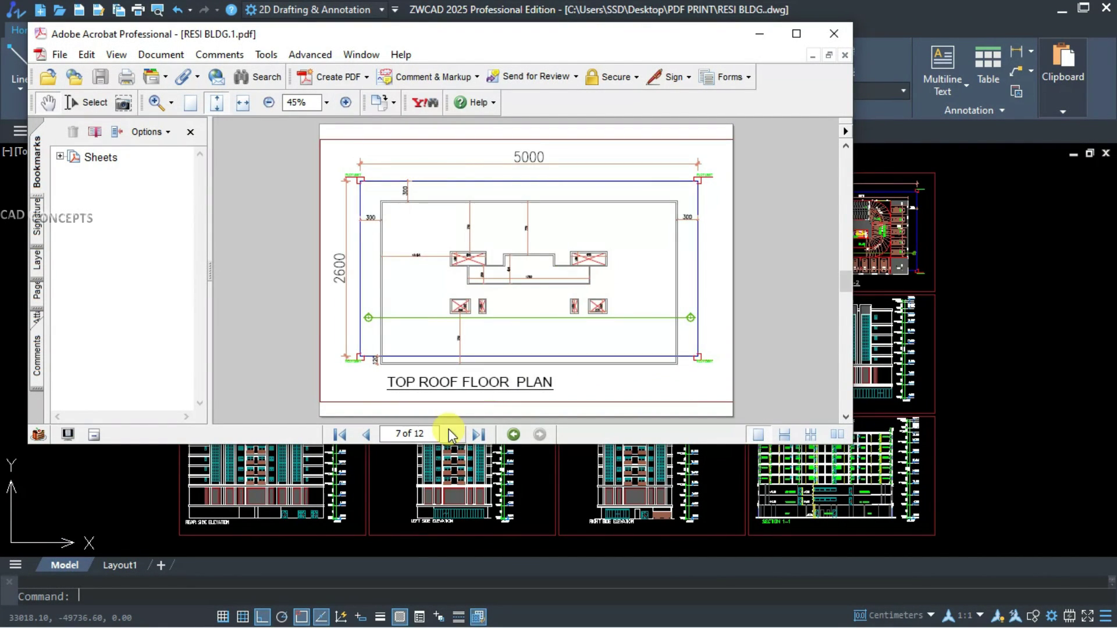
click(448, 434)
click(449, 433)
click(448, 433)
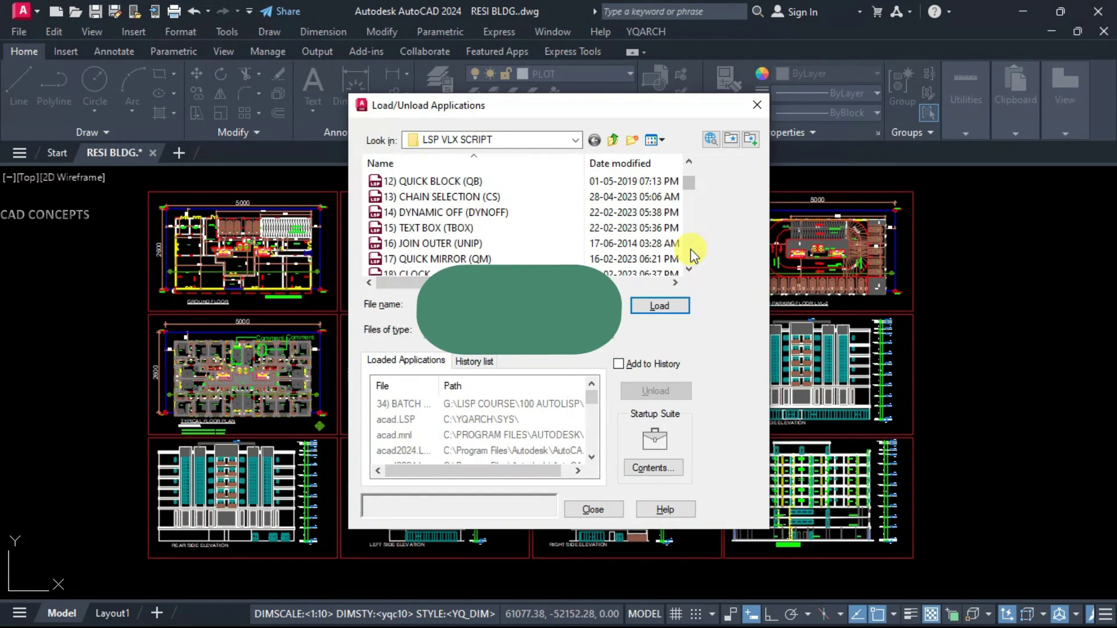
- In AutoCAD, load the 34) BATCH PLOT (TPL) application from the LSP VLX SCRIPT folder
scroll(690, 250, down, 6)
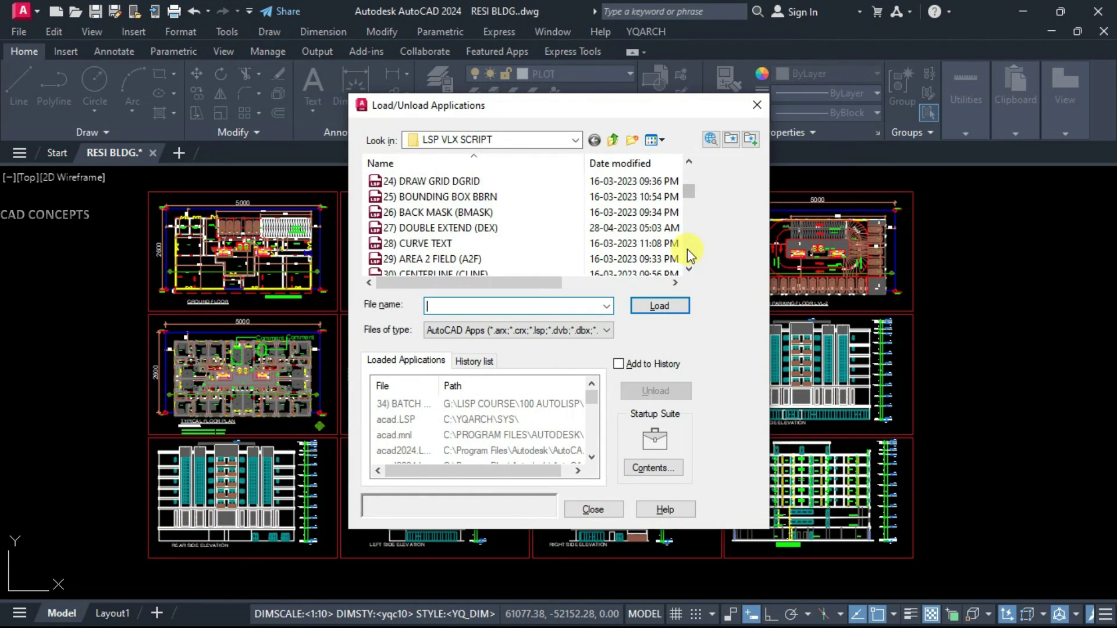
click(634, 244)
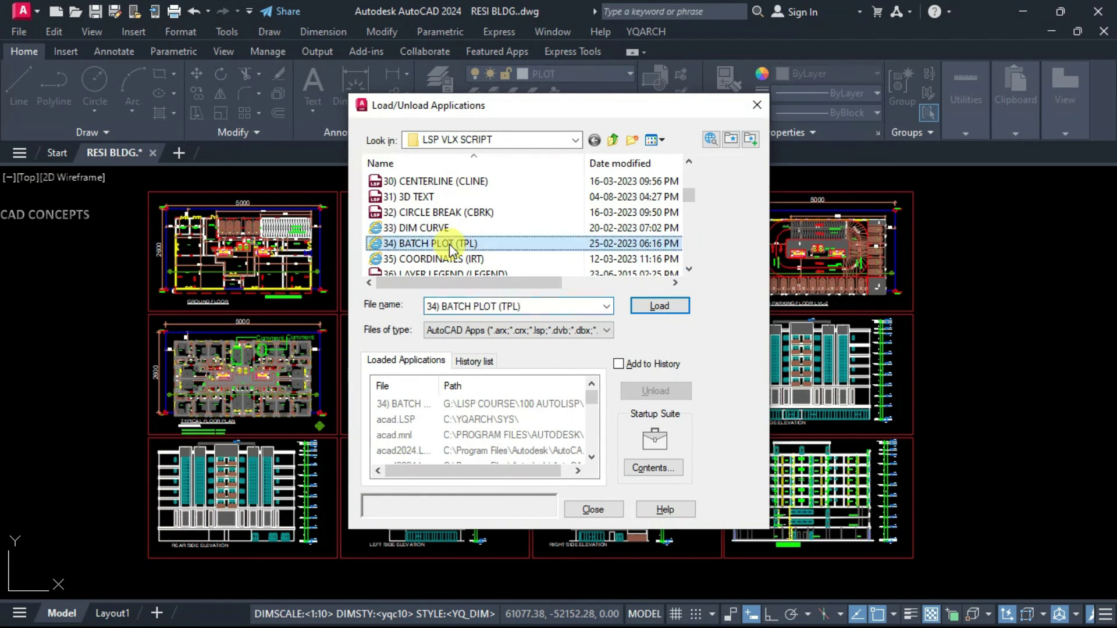
click(659, 307)
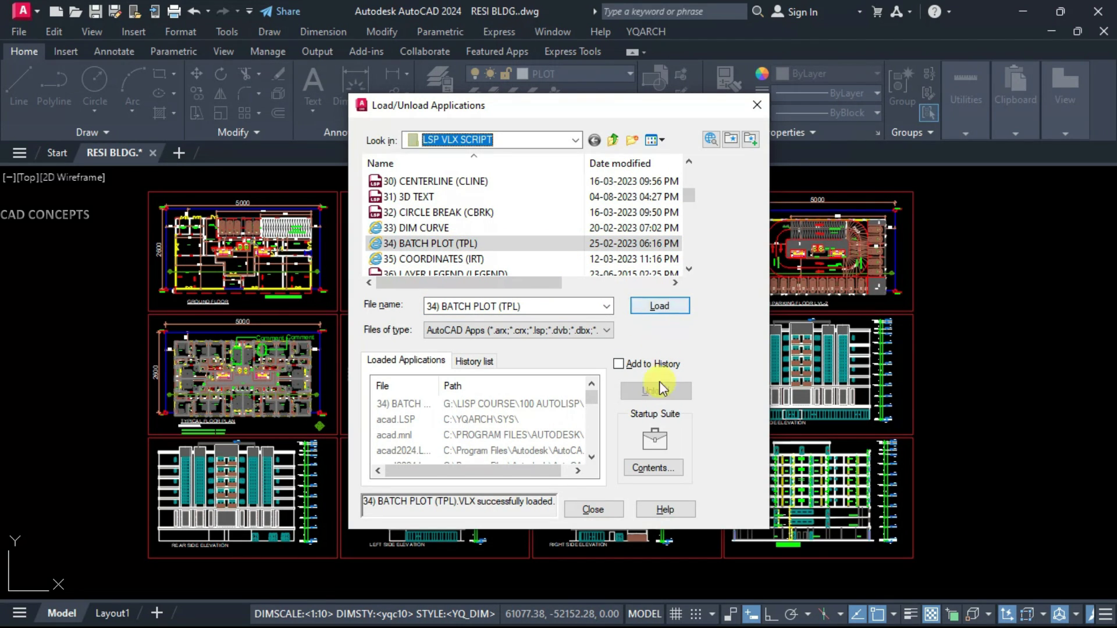
click(593, 510)
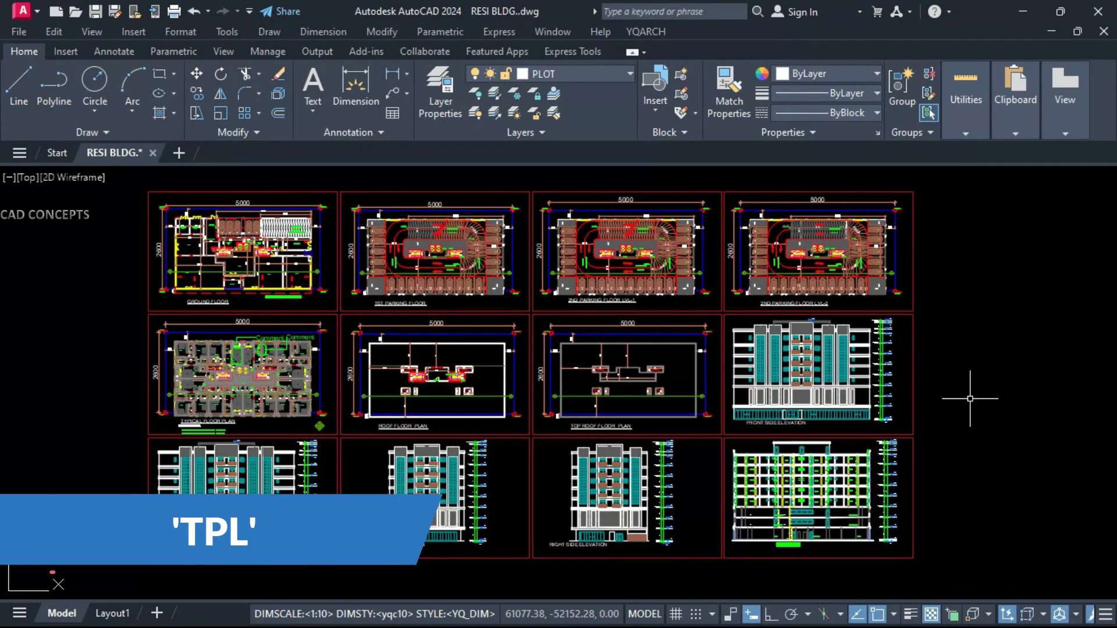
- Start the TPL batch plot and specify the PLOT layer for the rectangle print method from a sheet border in the drawing
text(TPL)
key(Return)
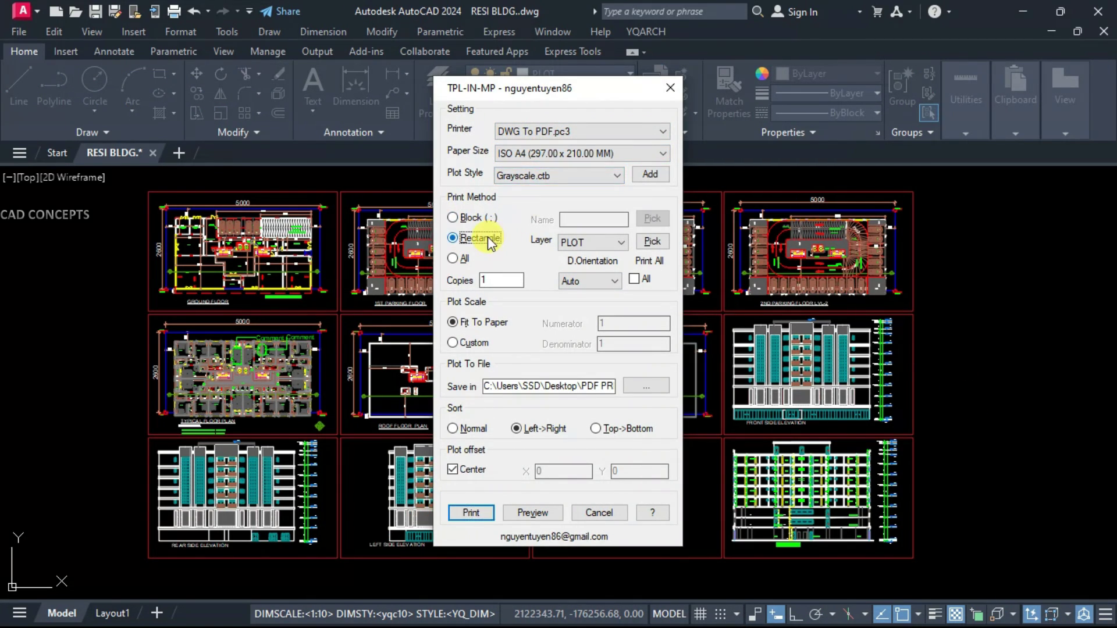
click(651, 242)
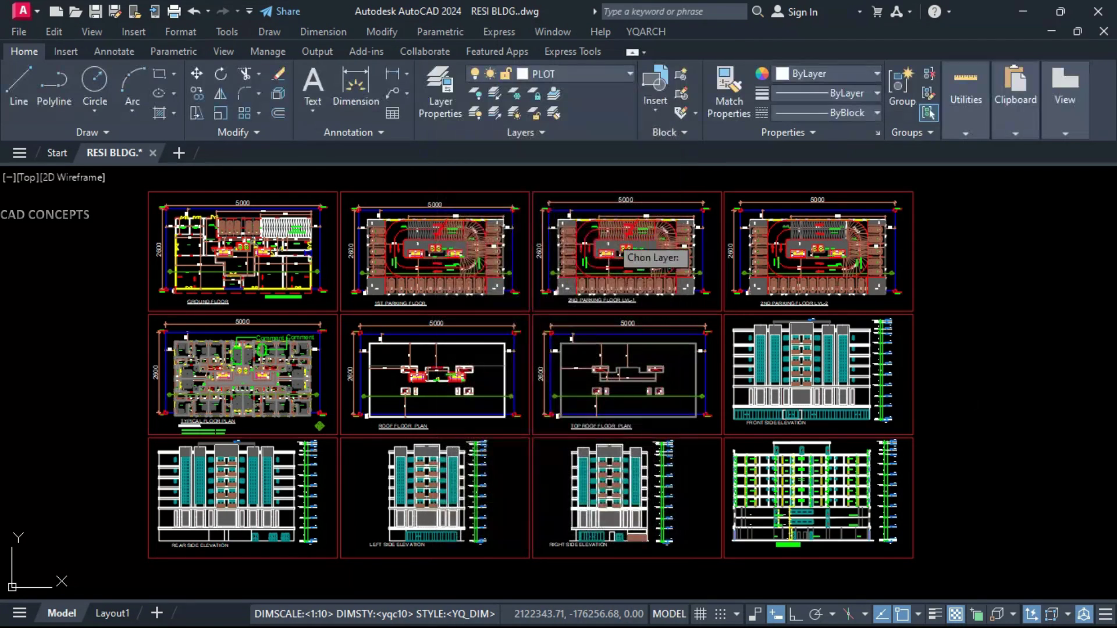
click(272, 192)
click(645, 242)
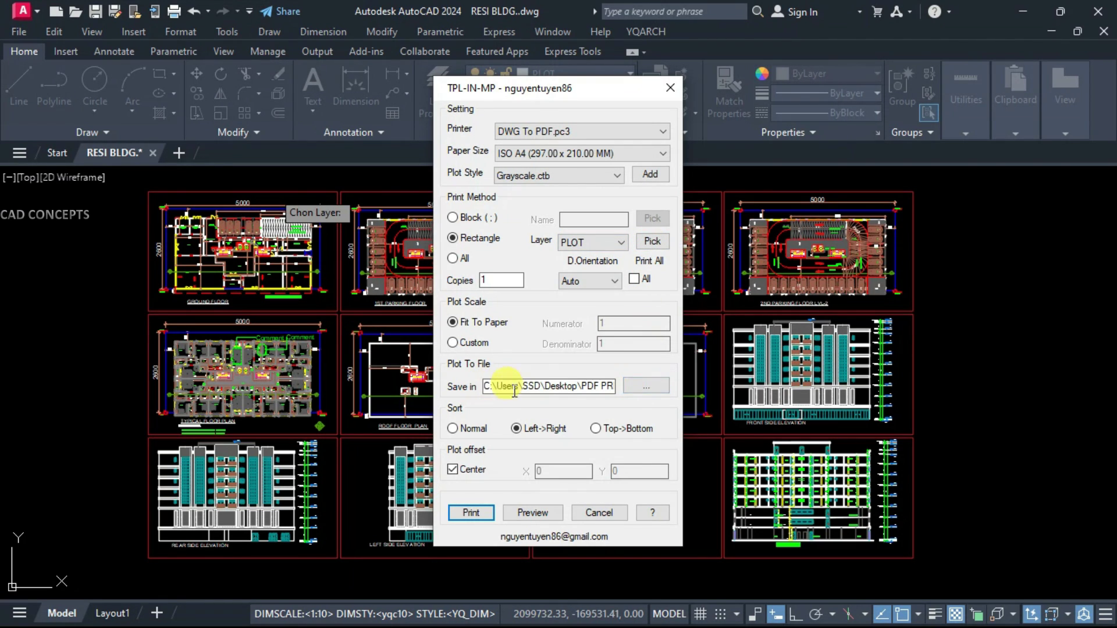
- Confirm the PDF output folder and print all the sheet frames in the drawing with TPL
click(640, 386)
click(688, 392)
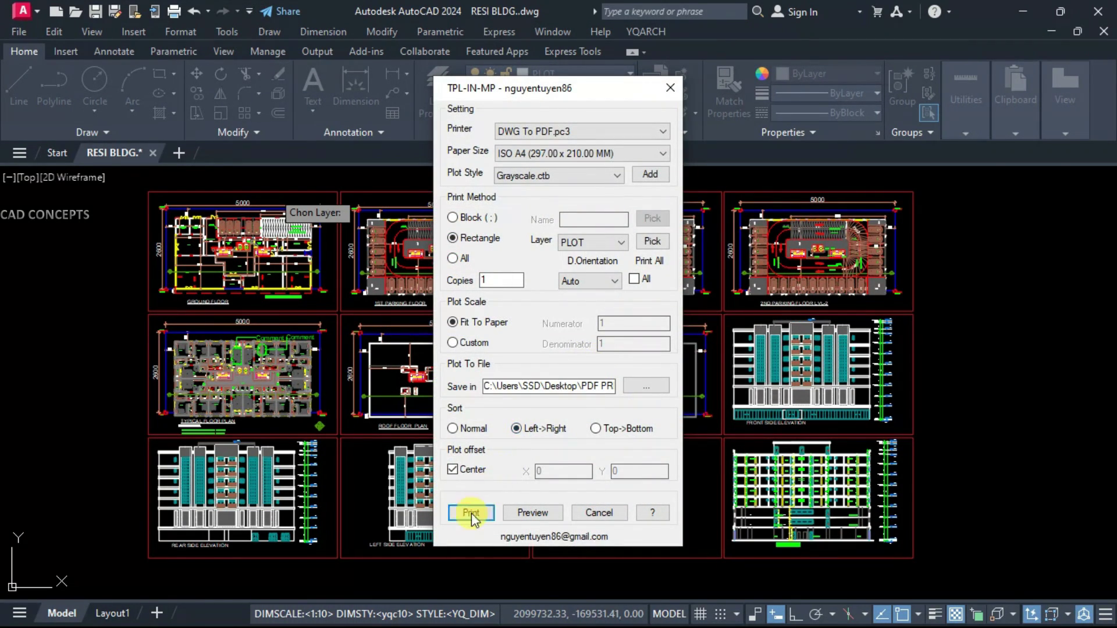
click(471, 513)
click(139, 180)
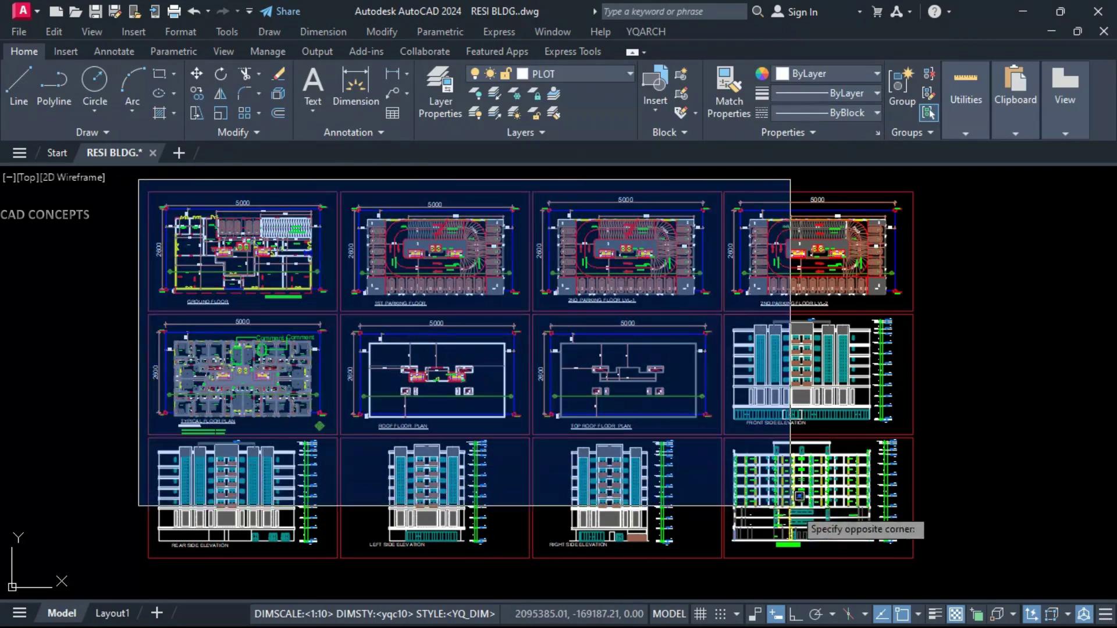
click(949, 568)
key(Return)
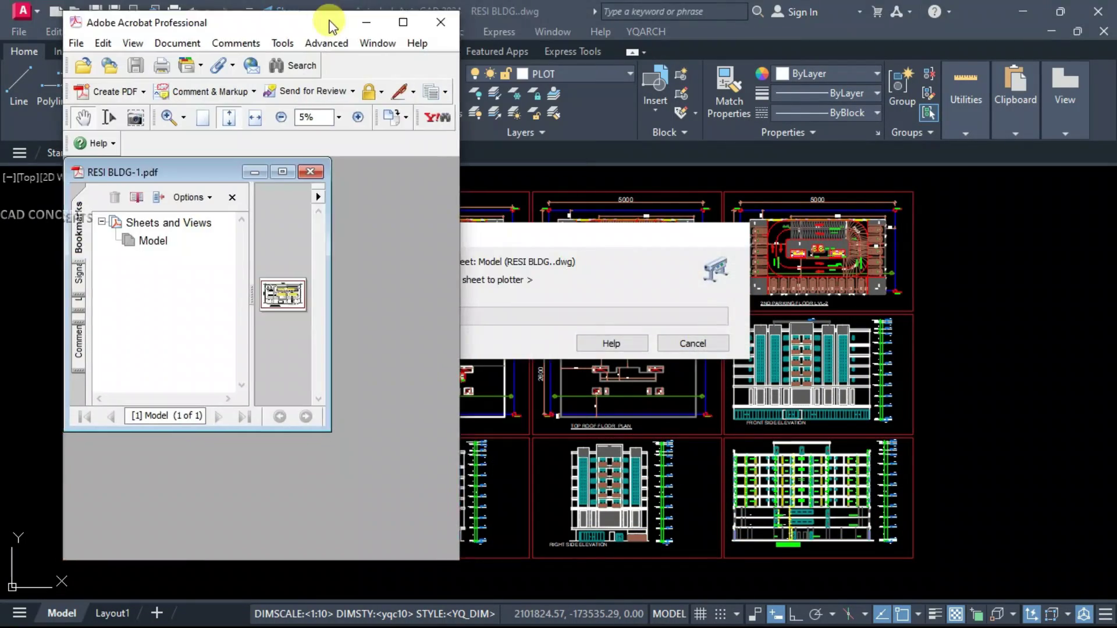
- Move the PDF viewer window aside and open the plotted RESI BLDG-1 file from the PDF PRINT folder
drag(329, 27, 264, 26)
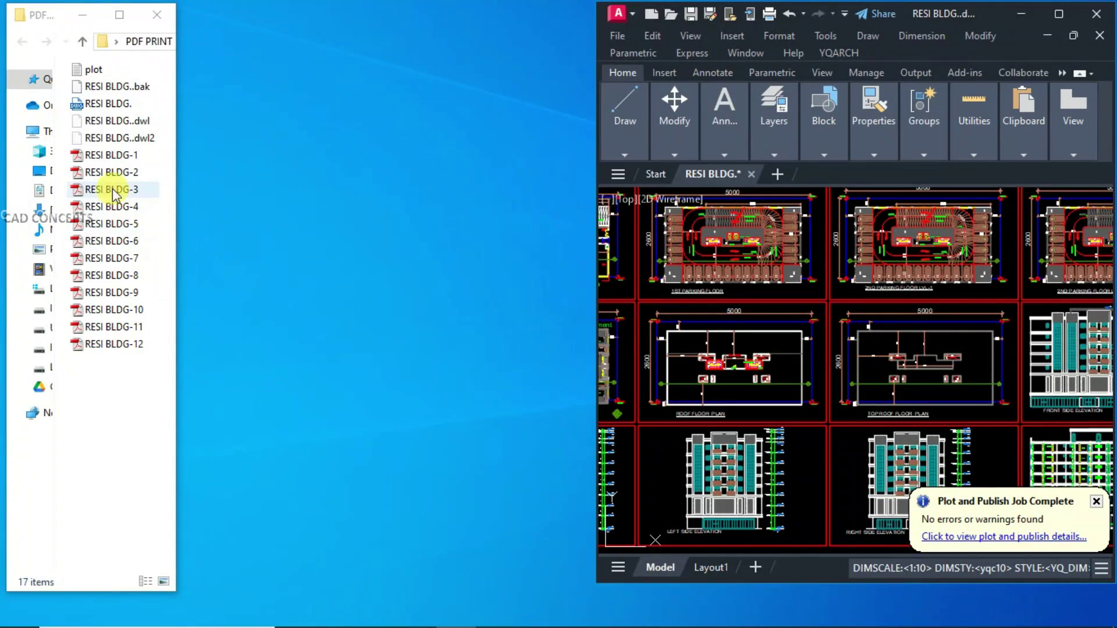
double_click(108, 162)
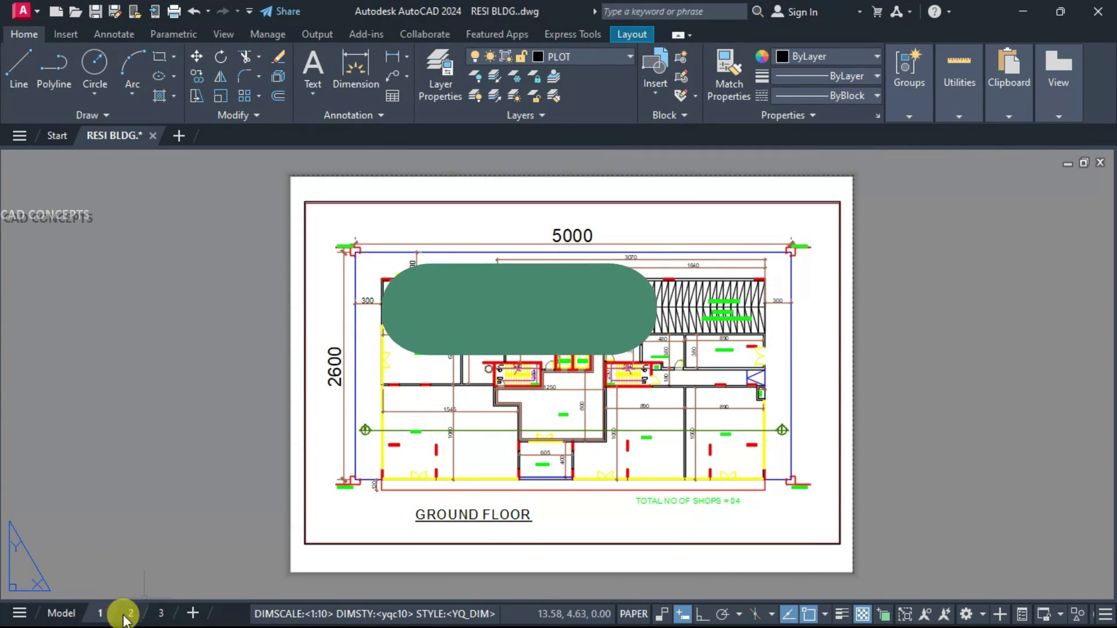
- Look through layouts 1, 2 and 3 of the RESI BLDG. drawing in AutoCAD
click(125, 616)
click(162, 613)
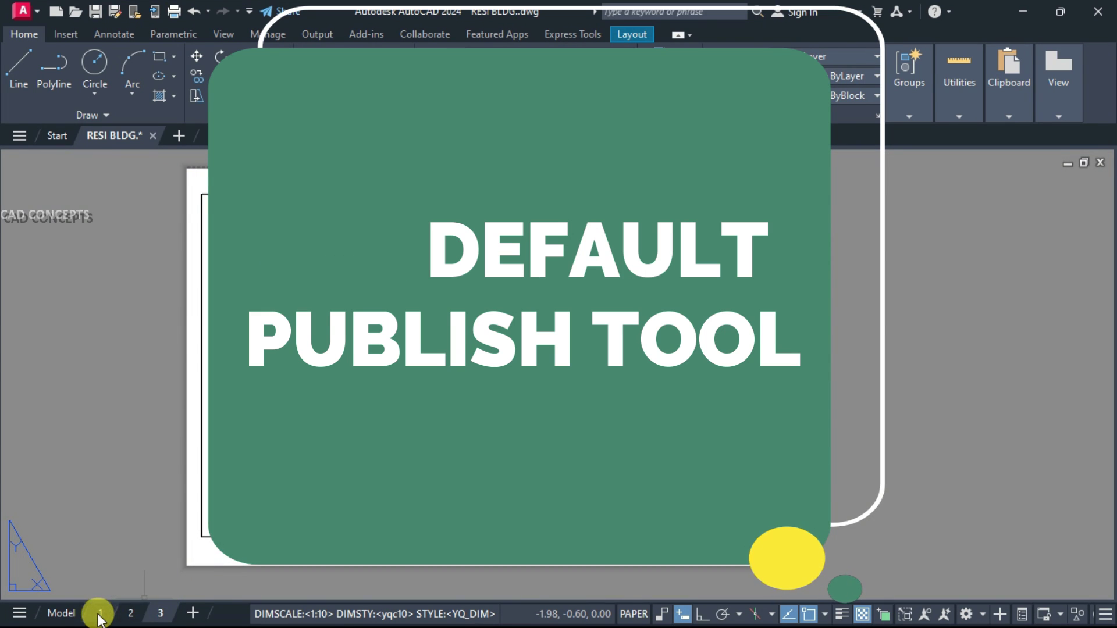
click(101, 614)
click(128, 615)
click(156, 615)
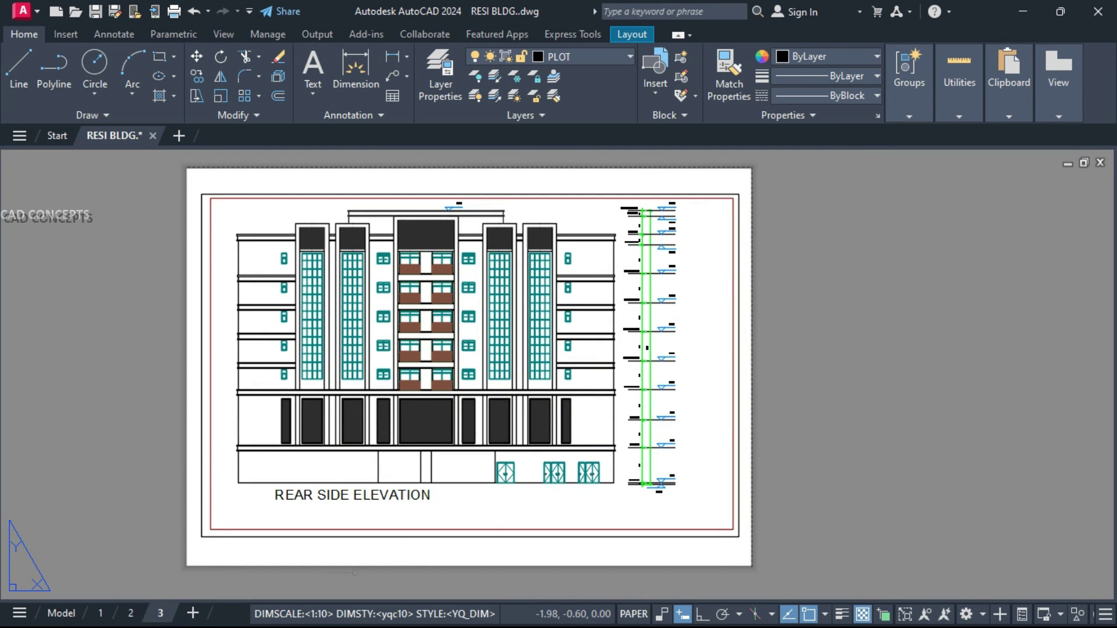
click(132, 614)
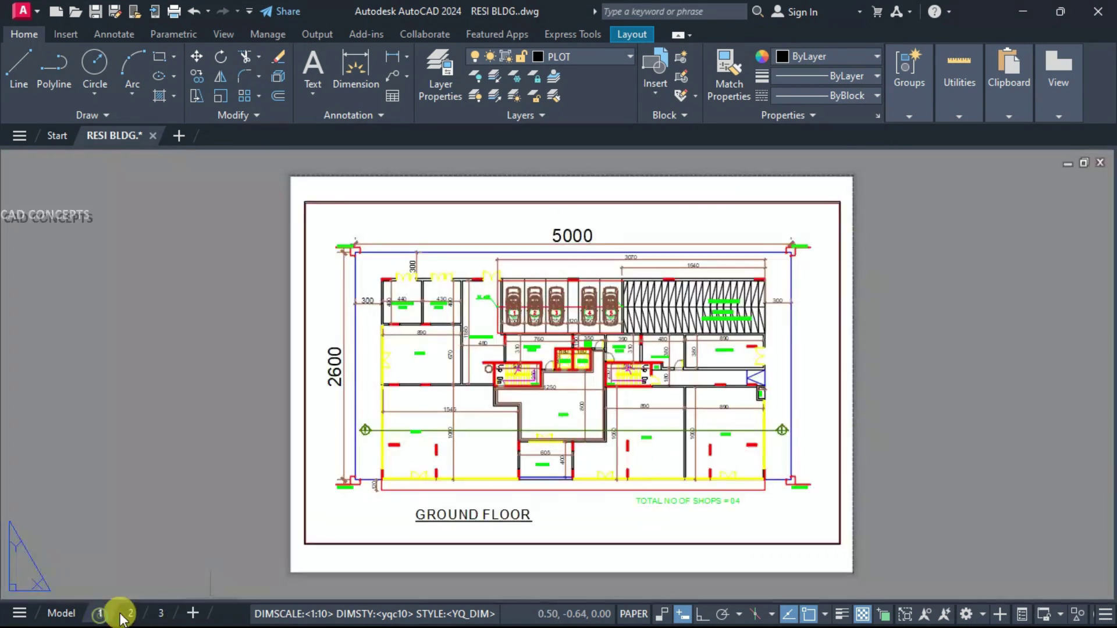
- Start the PUBLISH command and remove the Model, 1 (4), 1 (5), Layout1 and Layout2 sheets from the sheet list
text(PUBLISH)
key(Return)
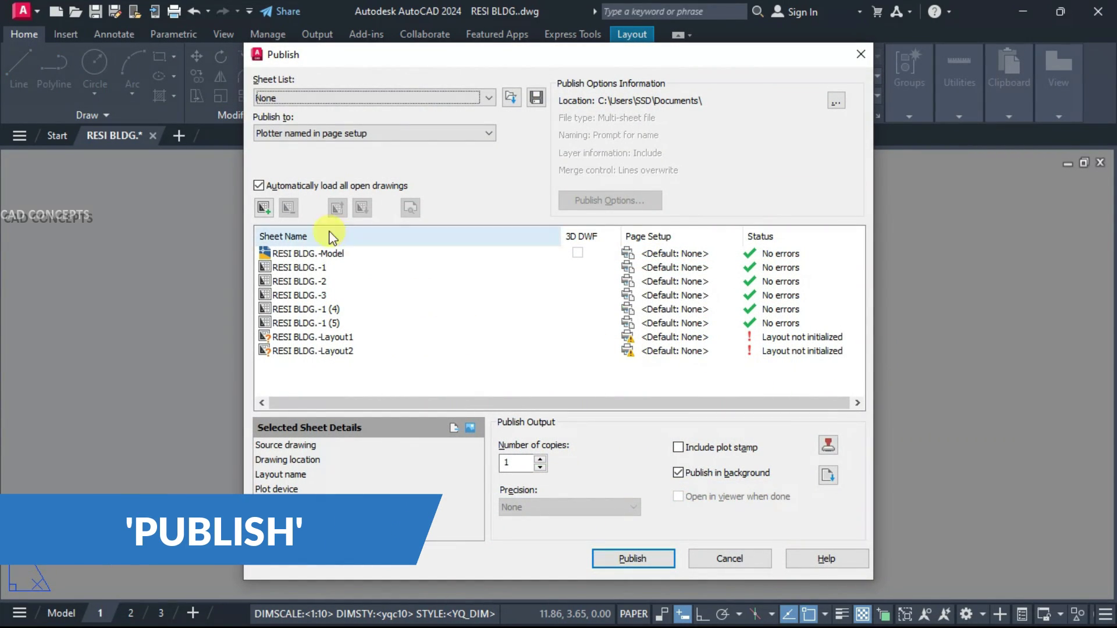
click(329, 253)
ctrl+click(330, 310)
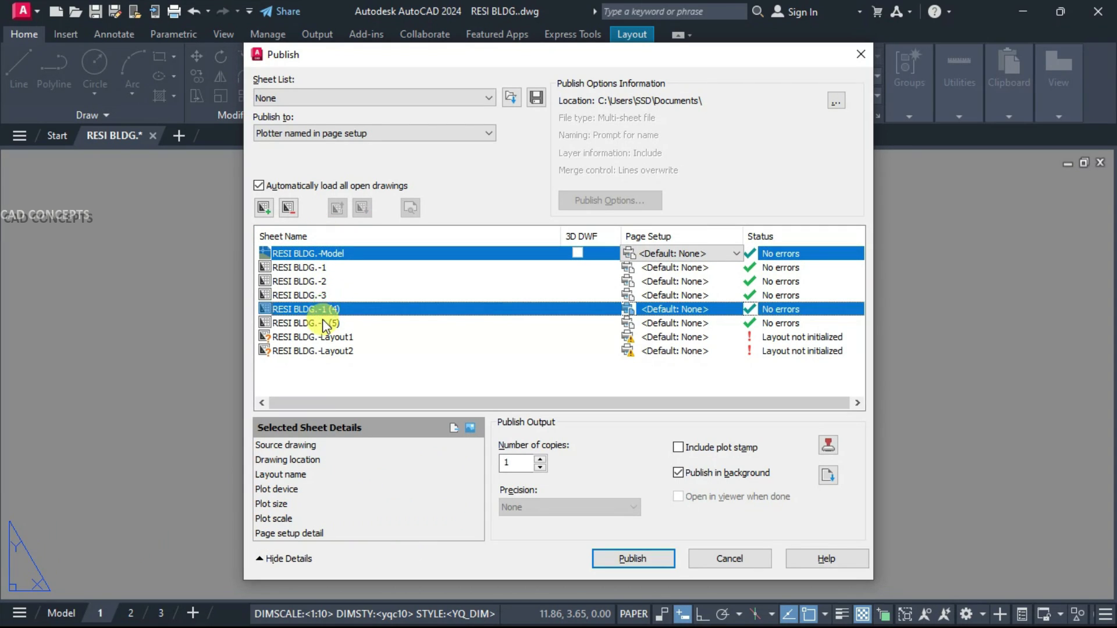
ctrl+click(324, 324)
ctrl+click(322, 337)
ctrl+click(322, 351)
key(Delete)
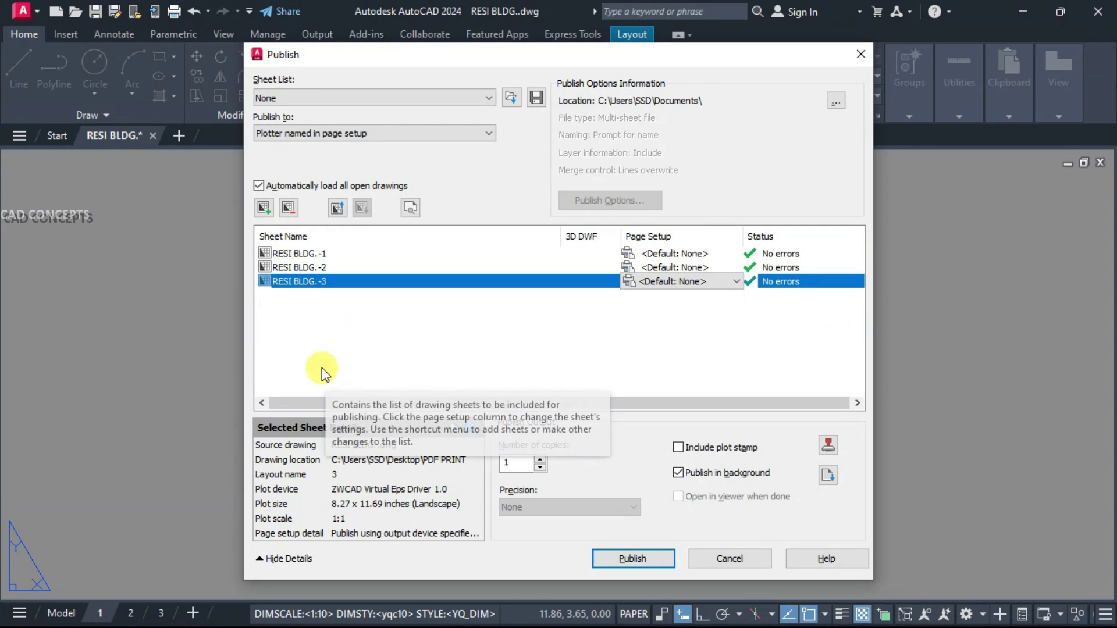
- Set the publish output to PDF for the sheets RESI BLDG.-1, RESI BLDG.-2 and RESI BLDG.-3
click(322, 253)
click(320, 269)
click(321, 282)
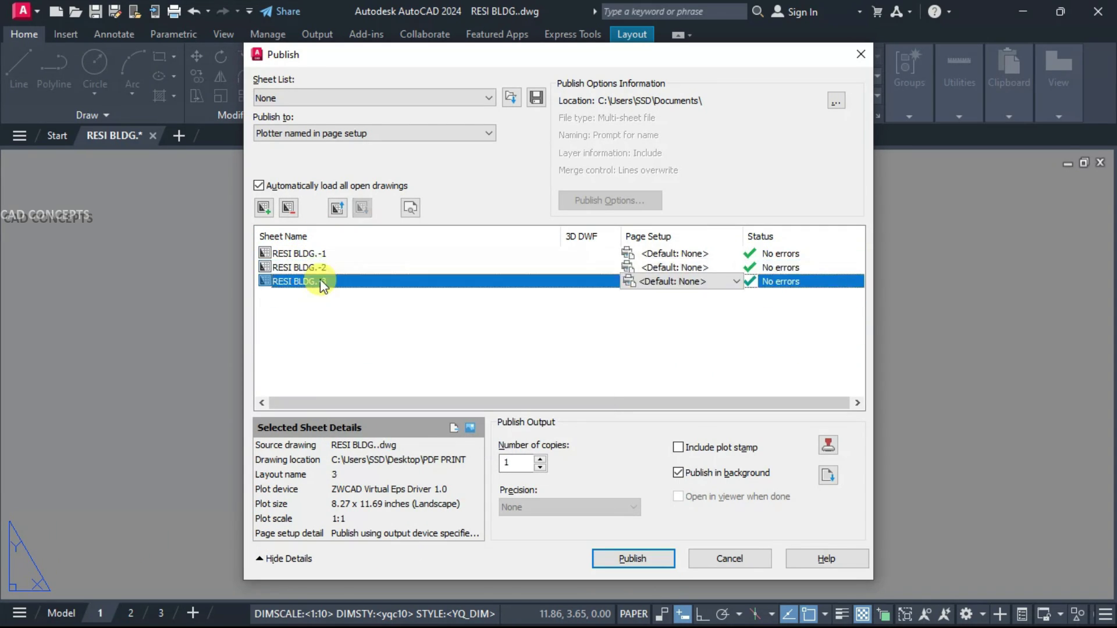
click(328, 99)
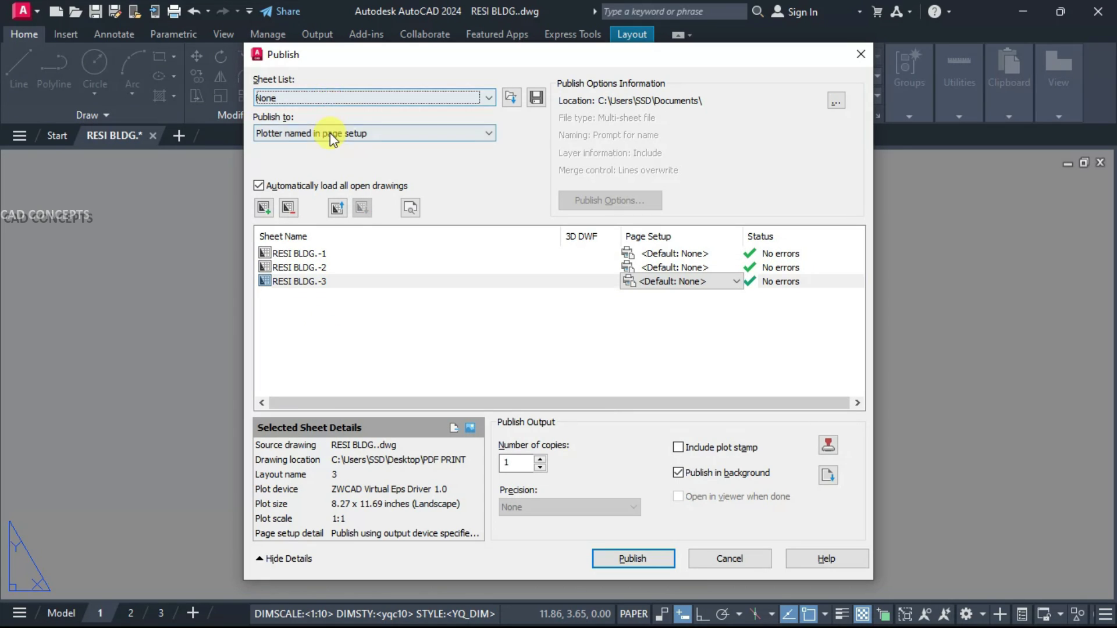
click(329, 133)
click(330, 183)
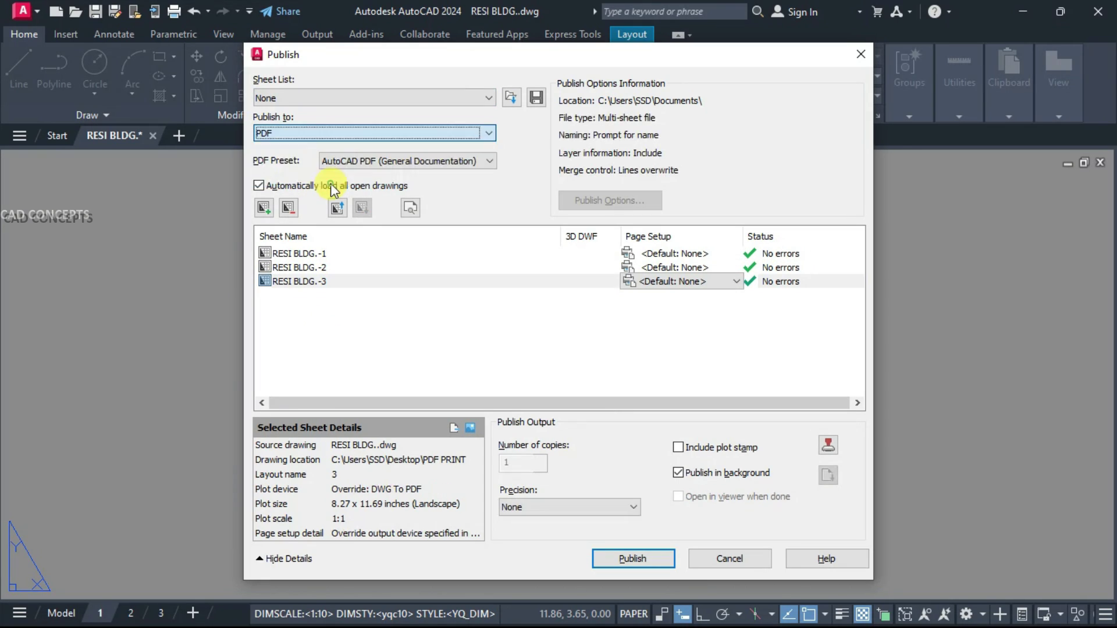
click(337, 207)
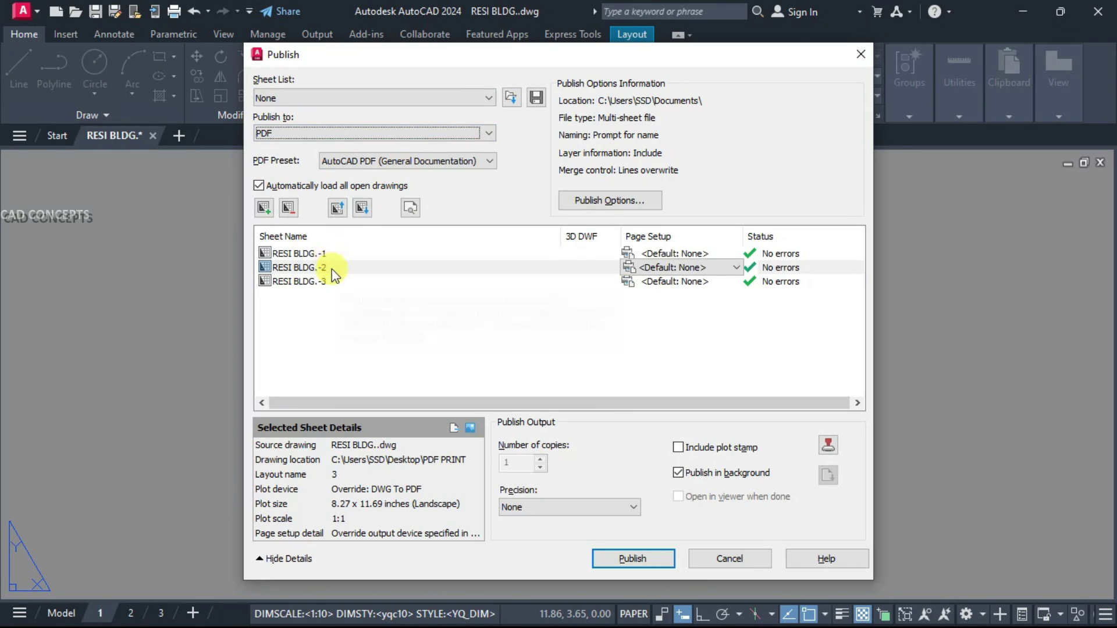
- Select all three sheets and publish them as RESI BLDG..pdf in the Desktop's PDF PRINT folder without saving the sheet list
drag(332, 307, 309, 257)
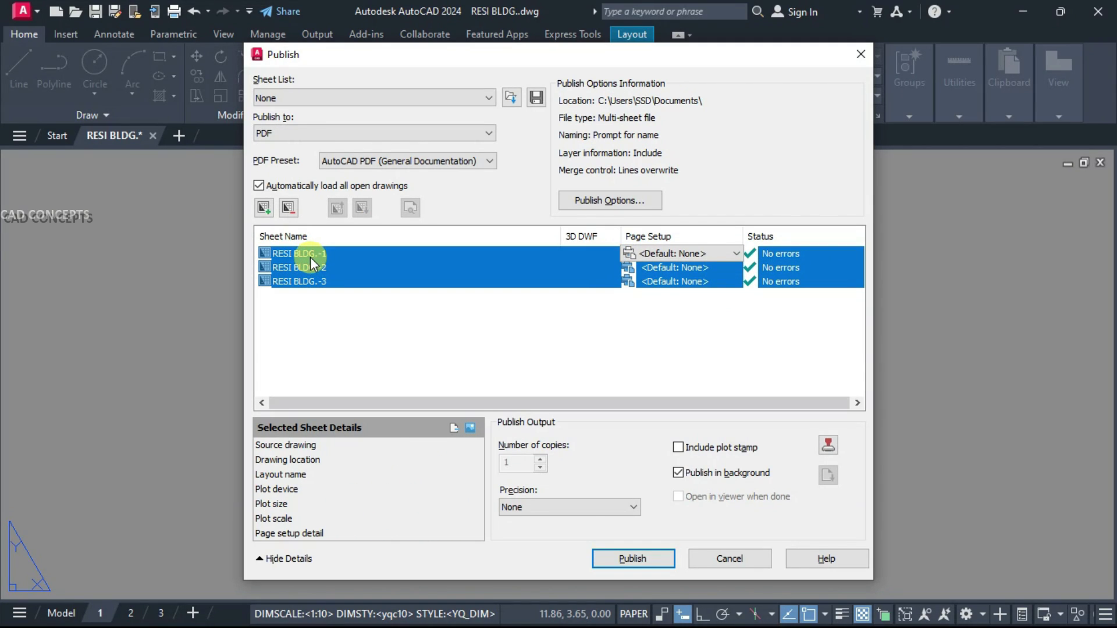
click(631, 557)
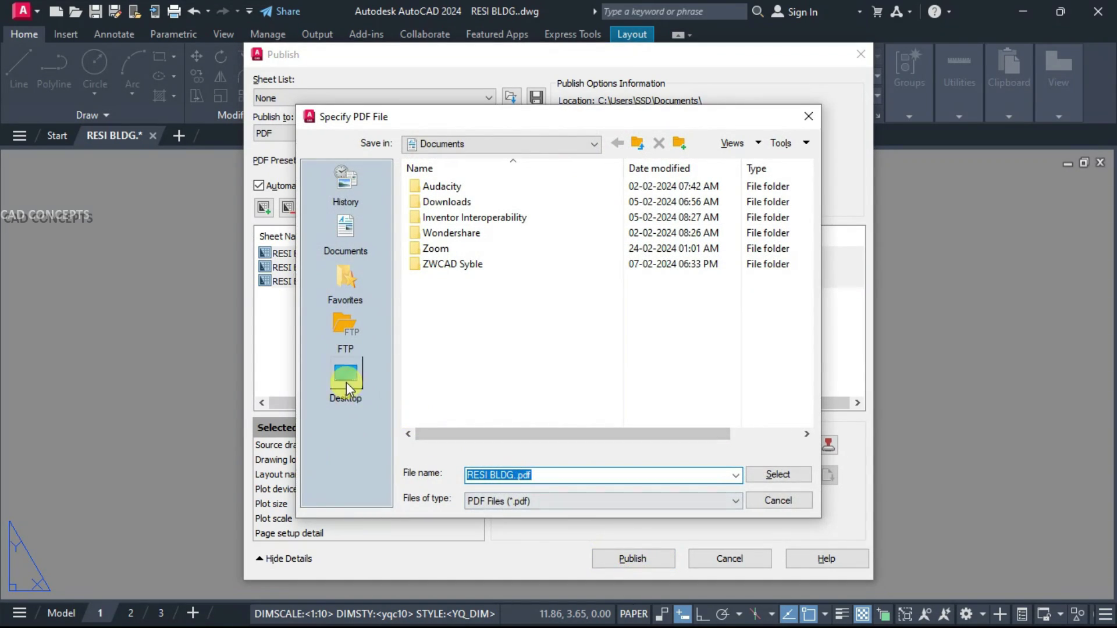
click(778, 474)
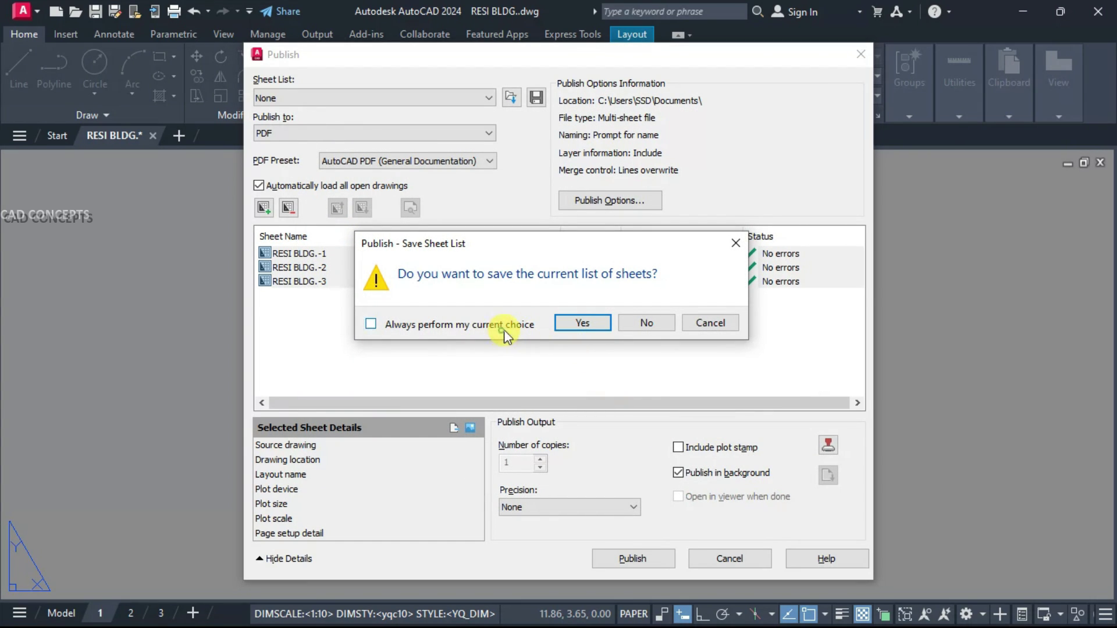
click(646, 322)
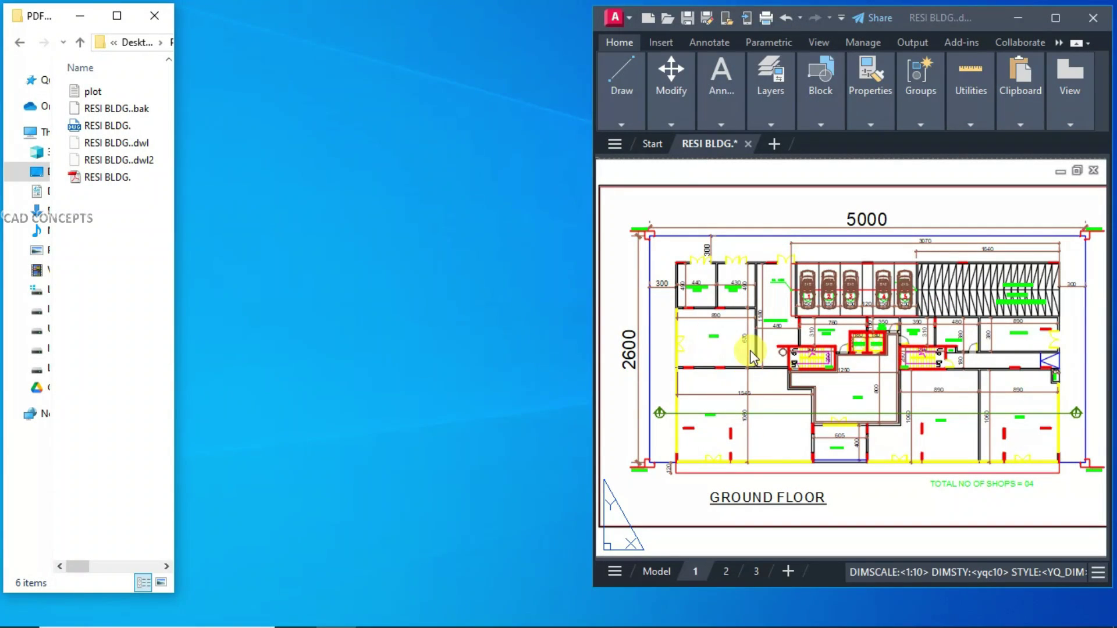
- Open the published RESI BLDG. PDF from the PDF PRINT folder, maximize its document window and page through its sheets
click(496, 520)
double_click(116, 177)
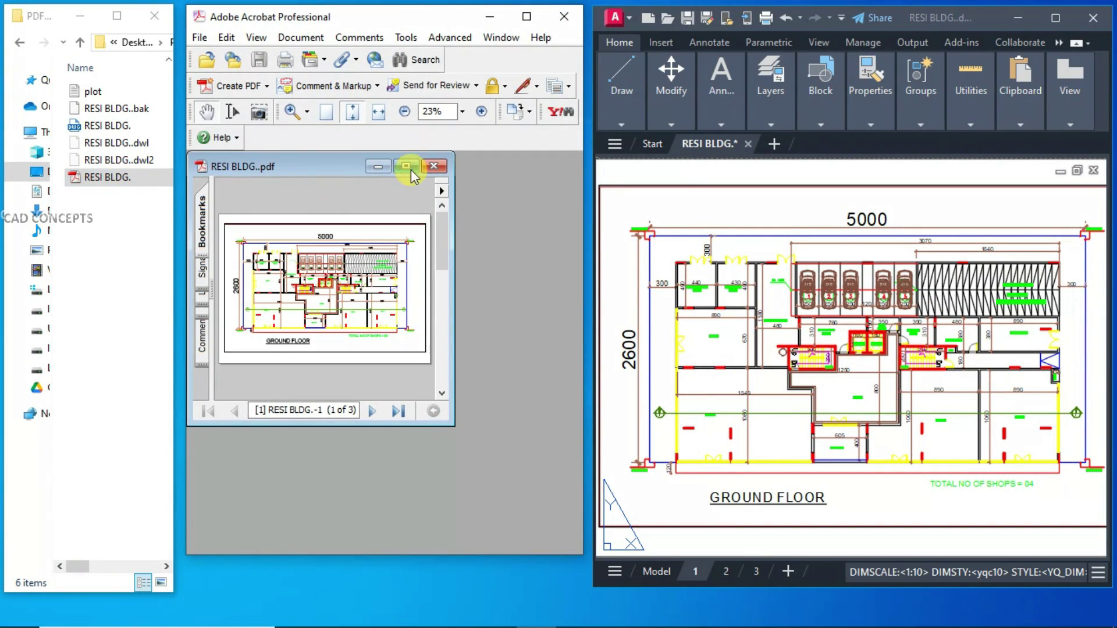
click(407, 168)
click(371, 544)
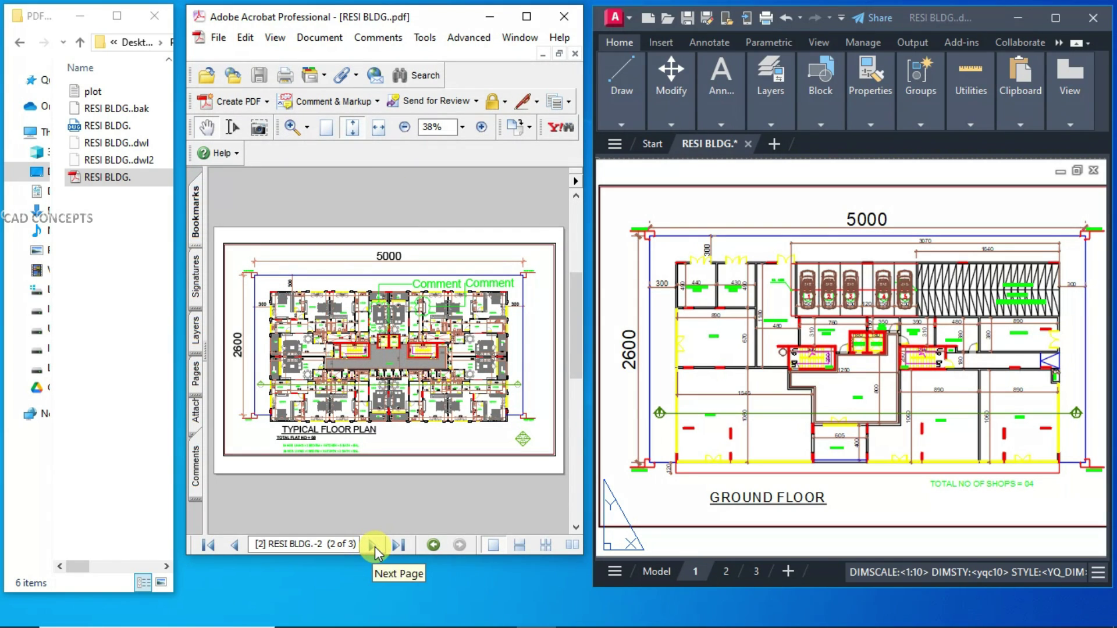
click(374, 544)
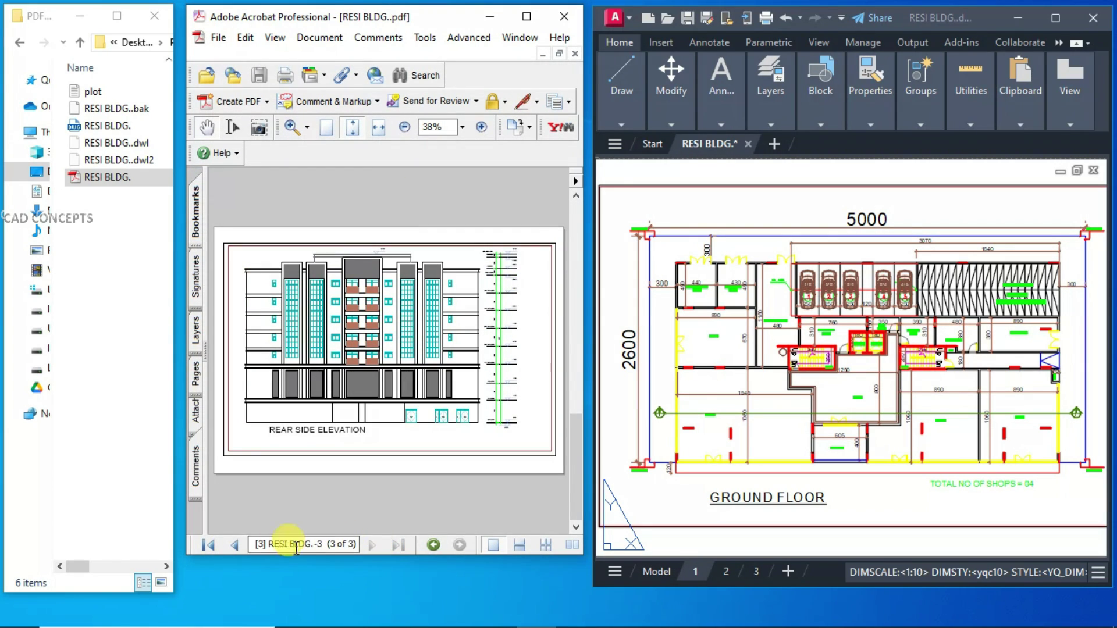
click(227, 548)
click(227, 548)
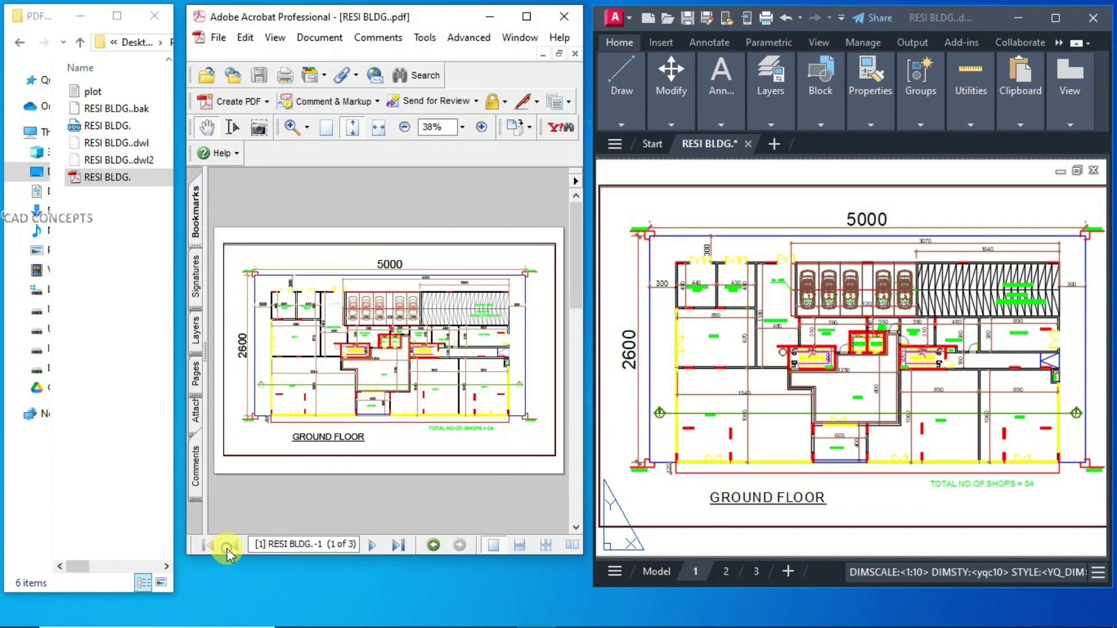
click(370, 547)
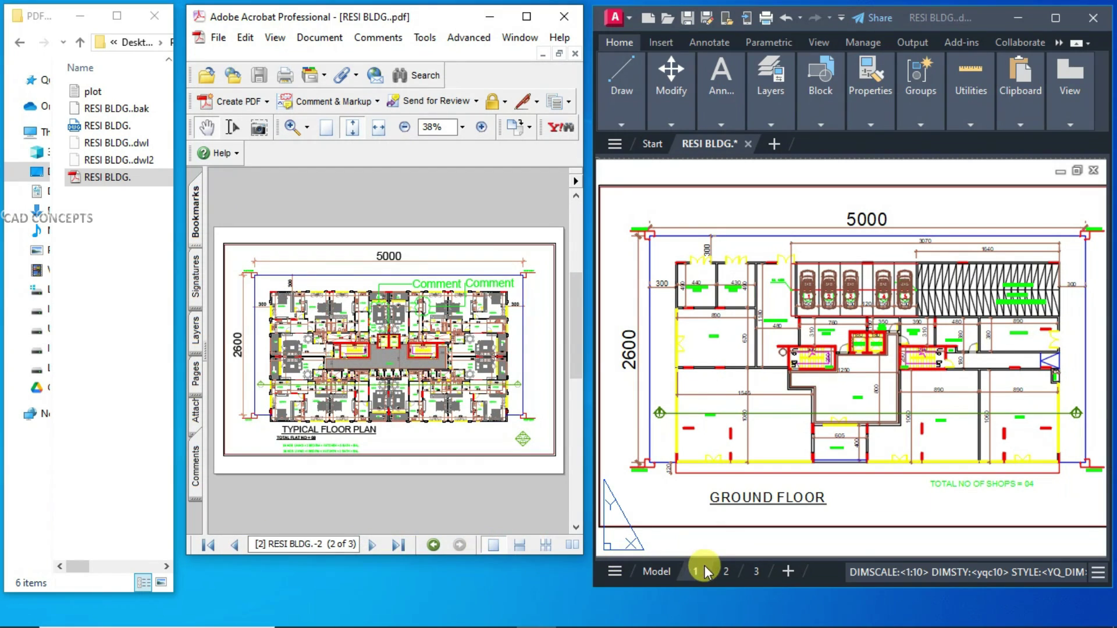
- Compare the drawing's layouts in AutoCAD with the matching pages of the published PDF
click(724, 573)
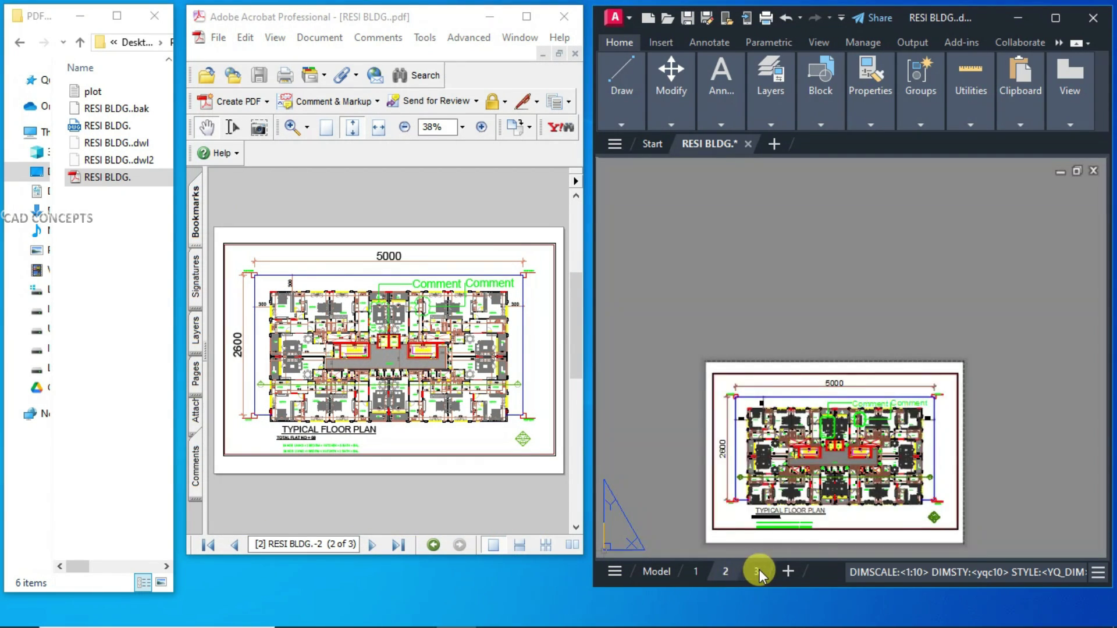
click(756, 571)
click(693, 572)
click(373, 553)
click(374, 546)
click(228, 545)
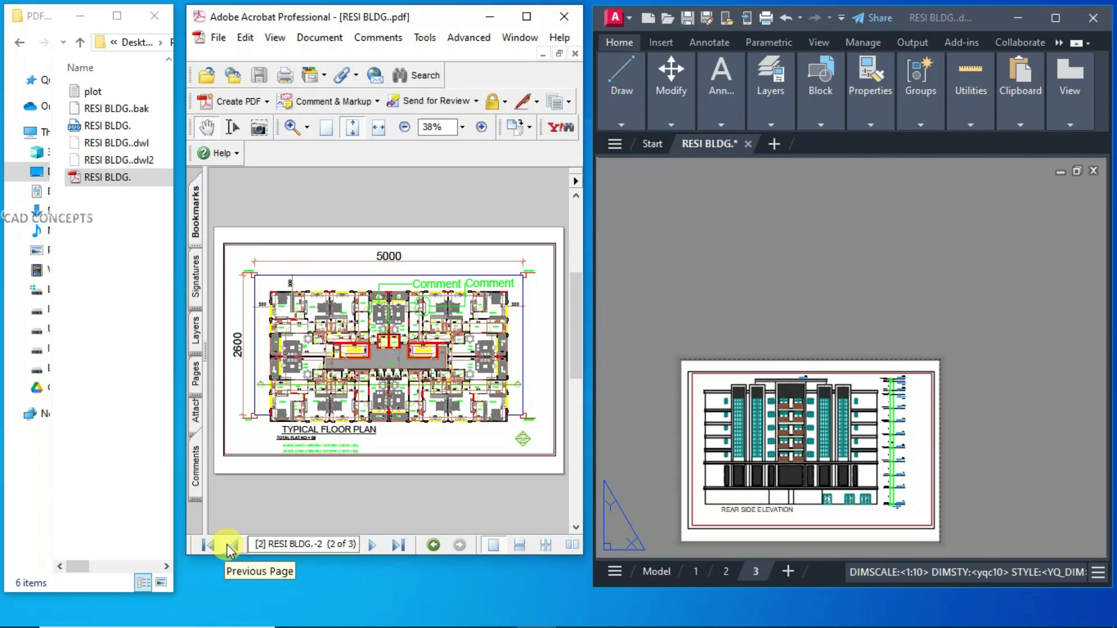
- Return to the first page of the published RESI BLDG. PDF and close the PDF window
click(228, 545)
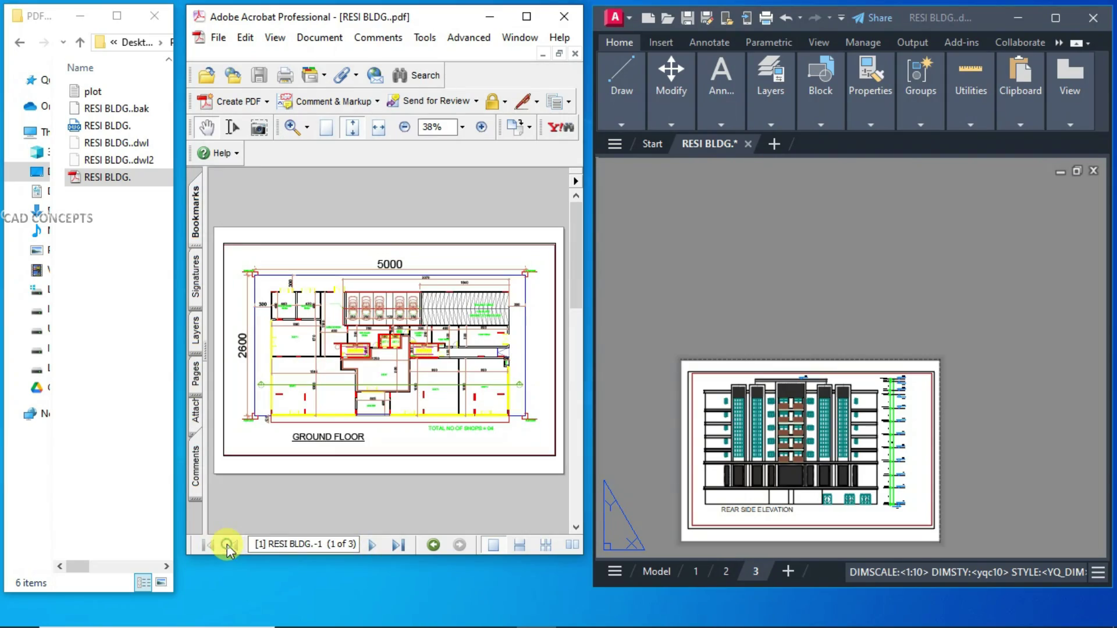
click(564, 19)
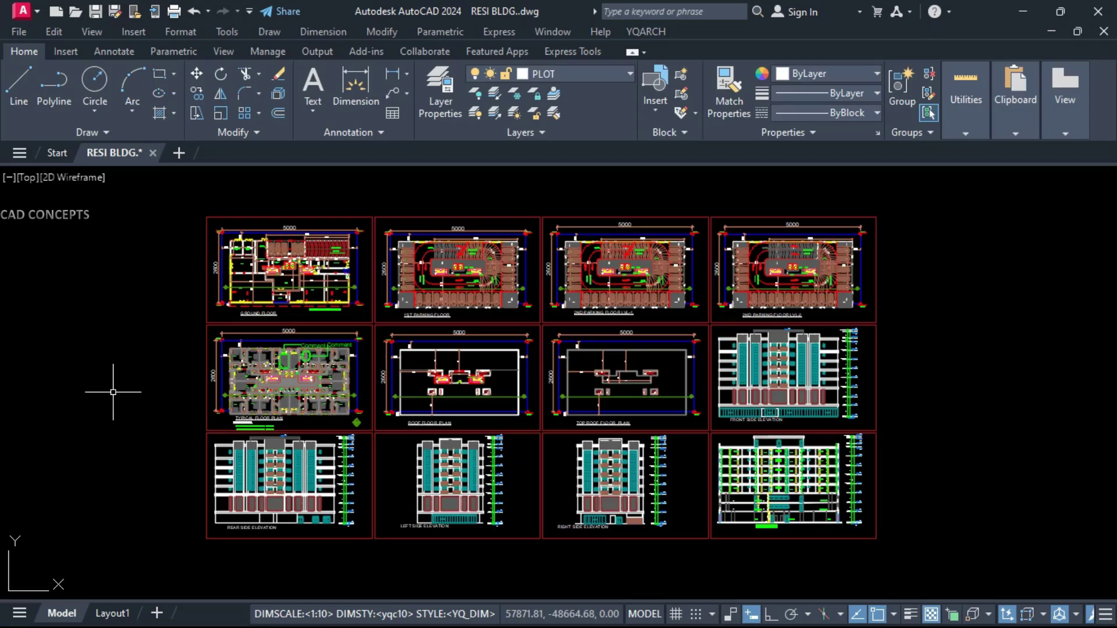
- Set up the YQArch batch plot with ISO A4 (297.00 x 210.00 MM) paper, frames on the PLOT layer and Rows Drop, Nums Rightward sorting
key(space)
click(435, 169)
click(435, 169)
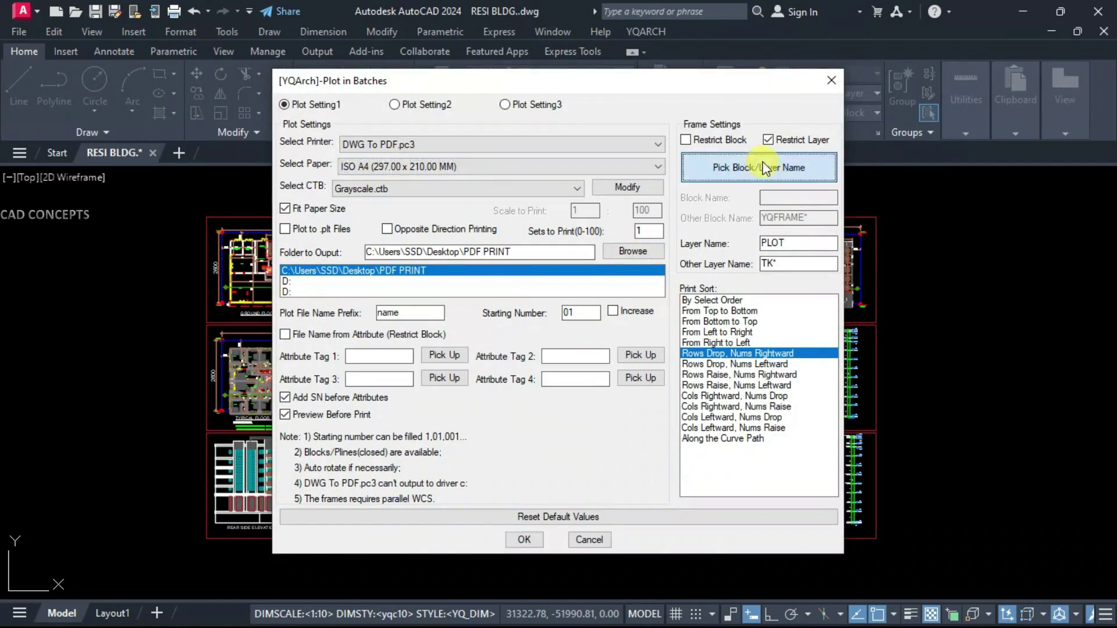
click(742, 168)
click(429, 217)
click(767, 352)
click(524, 539)
- Select all twelve sheet frames in model space and run the batch plot to PDF
click(173, 204)
click(911, 329)
key(space)
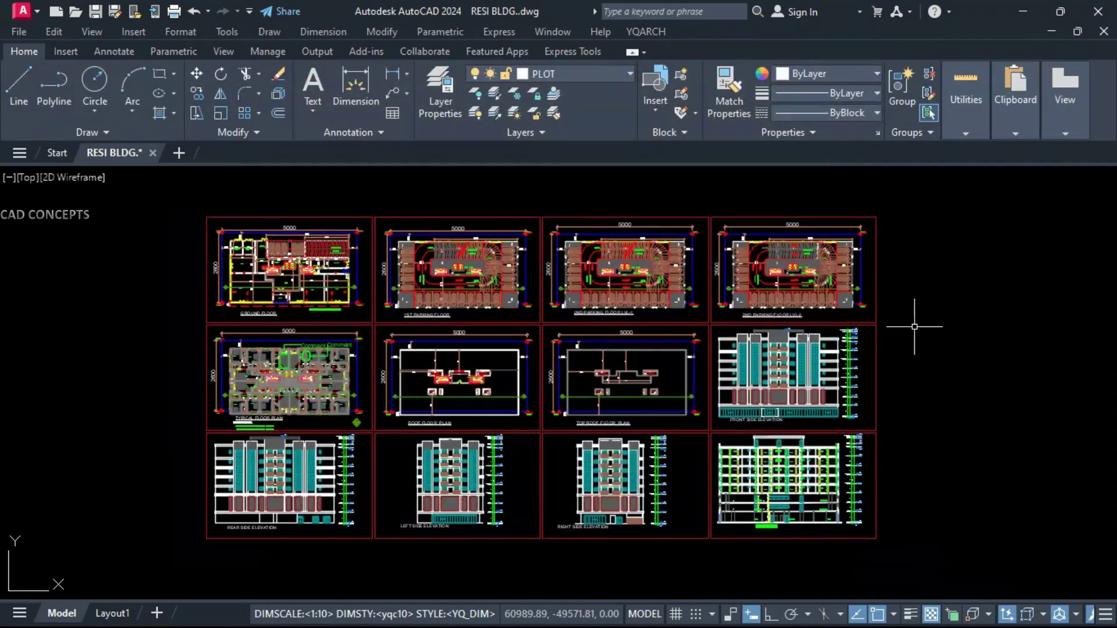
click(892, 307)
key(Return)
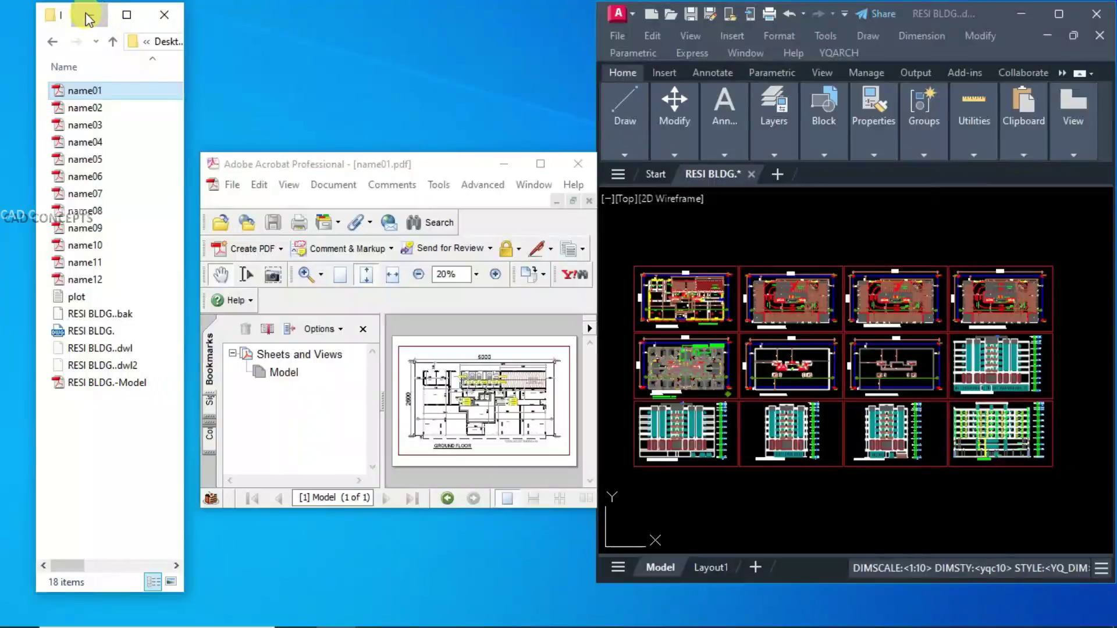
- Open the plotted PDFs name02 to name08, name12 and name10 one by one to check their sheets
double_click(111, 107)
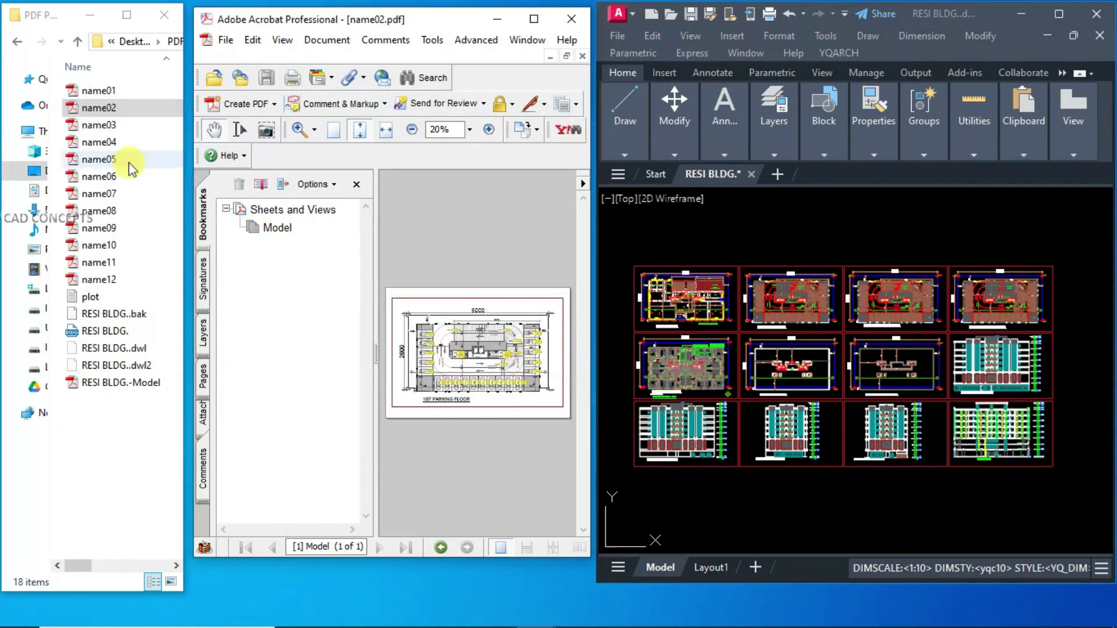
double_click(111, 124)
double_click(110, 142)
double_click(110, 160)
double_click(110, 176)
double_click(110, 194)
double_click(115, 211)
double_click(105, 280)
double_click(116, 246)
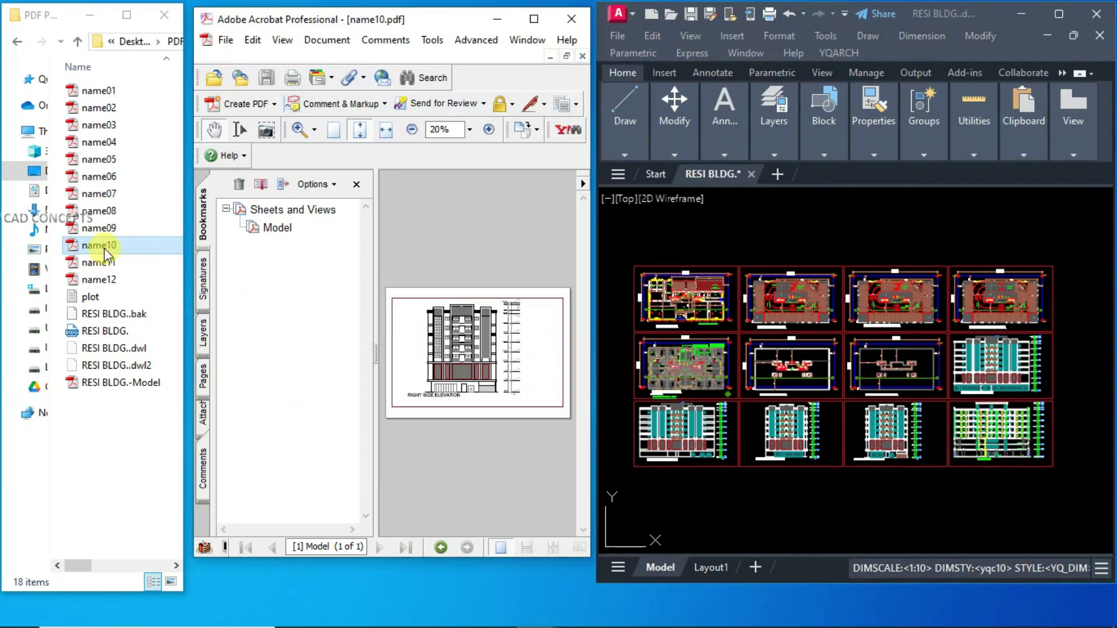
- Zoom in on the elevation in name10.pdf to inspect it, and close the PDF window
click(299, 130)
drag(502, 297, 466, 356)
click(571, 26)
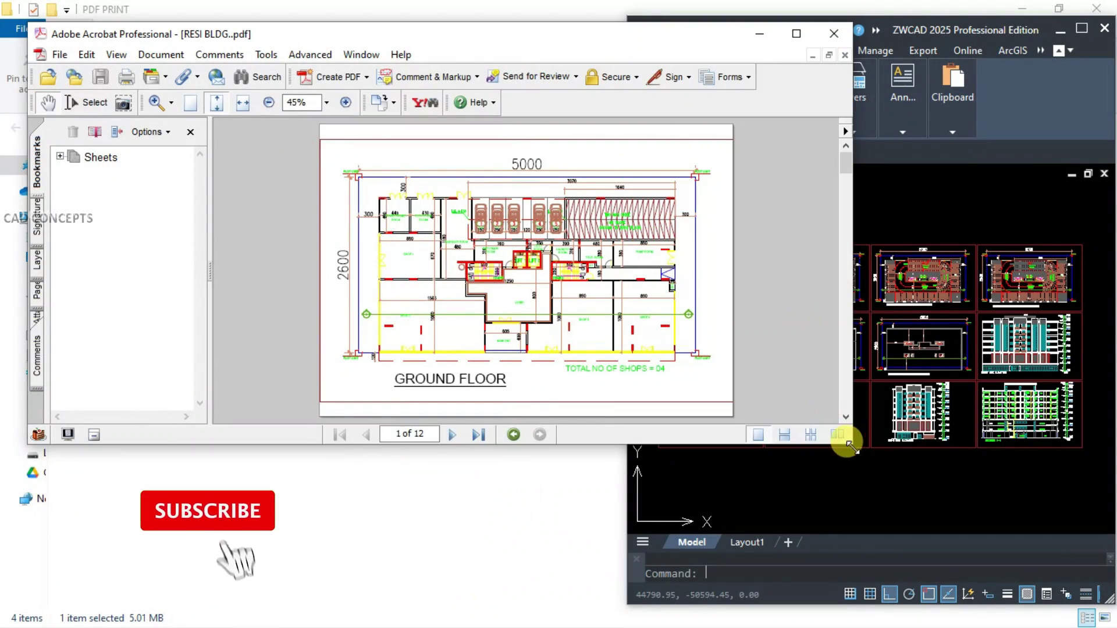
- Fit the RESI BLDG. PDF window beside the ZWCAD drawing and show all its page thumbnails in a widened pane for comparison
drag(851, 443, 601, 594)
click(36, 291)
right_click(496, 363)
drag(209, 343, 568, 320)
click(527, 432)
drag(450, 34, 467, 27)
drag(44, 589, 30, 604)
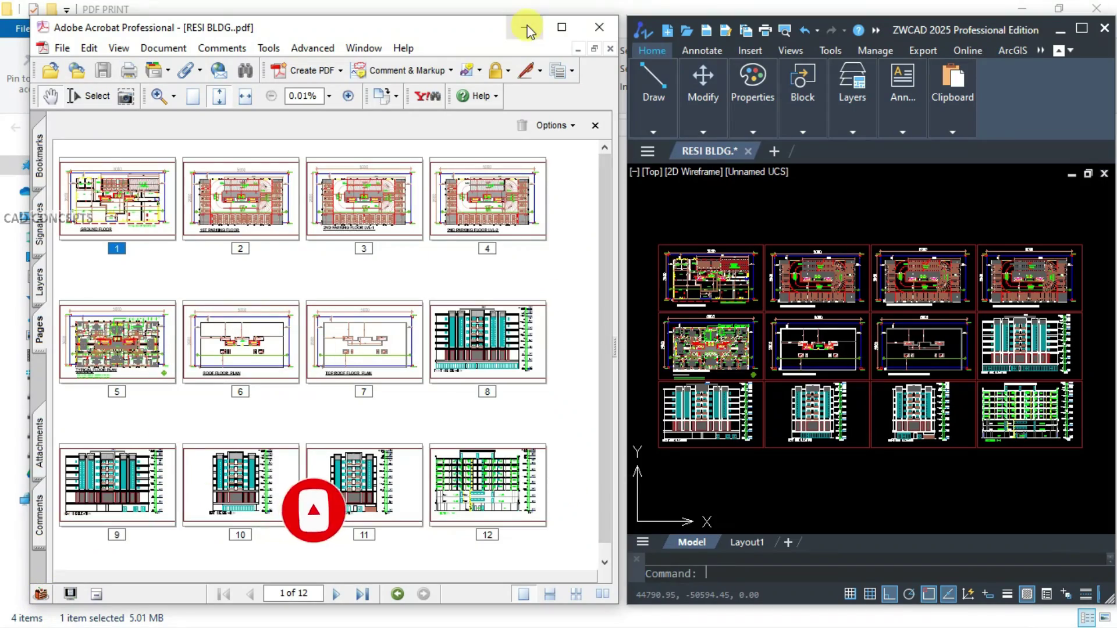